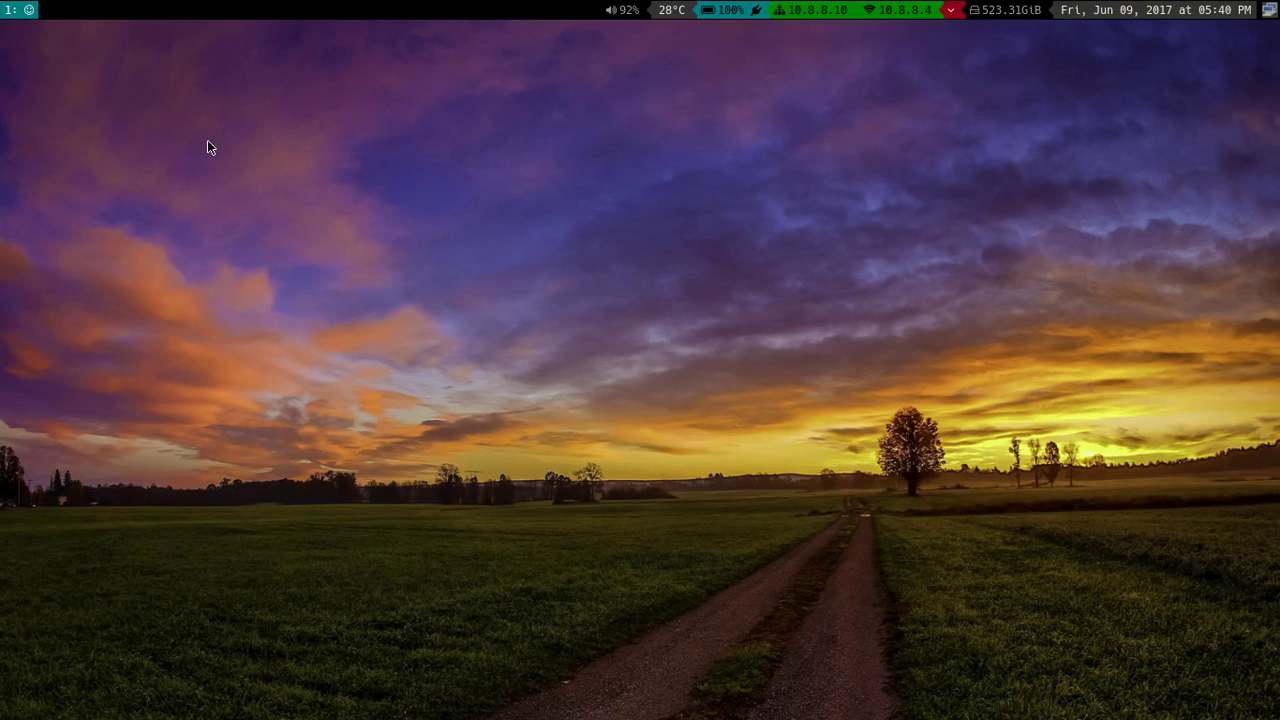
Open NeoMutt and step through the first few inbox messages.
{"action": "key", "text": "super+e"}
{"action": "key", "text": "j"}
{"action": "key", "text": "j"}
{"action": "key", "text": "j"}
{"action": "key", "text": "j"}
{"action": "key", "text": "j"}
{"action": "key", "text": "j"}
{"action": "key", "text": "j"}
{"action": "key", "text": "g"}
{"action": "key", "text": "g"}
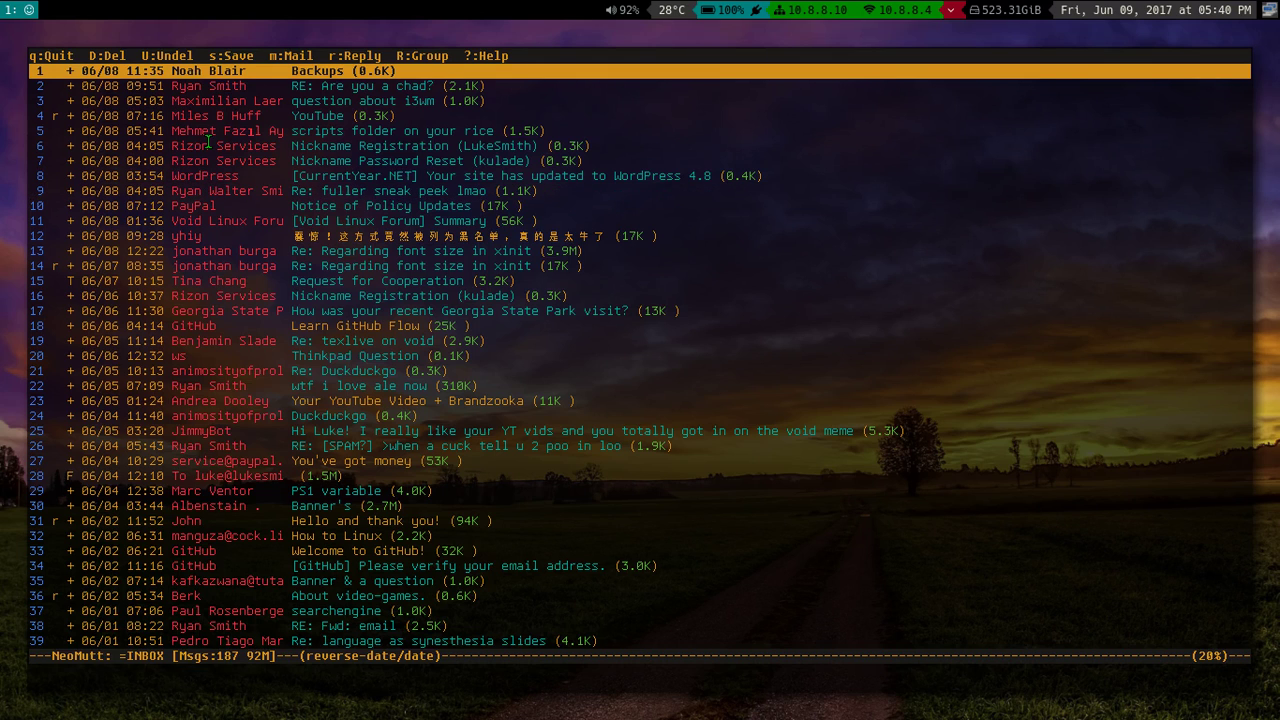
{"action": "key", "text": "j"}
{"action": "key", "text": "j"}
{"action": "key", "text": "k"}
{"action": "key", "text": "k"}
{"action": "key", "text": "k"}
{"action": "key", "text": "$"}
Cycle through the Gmail and second account mailboxes, then return to the main INBOX.
{"action": "key", "text": "F2"}
{"action": "key", "text": "F3"}
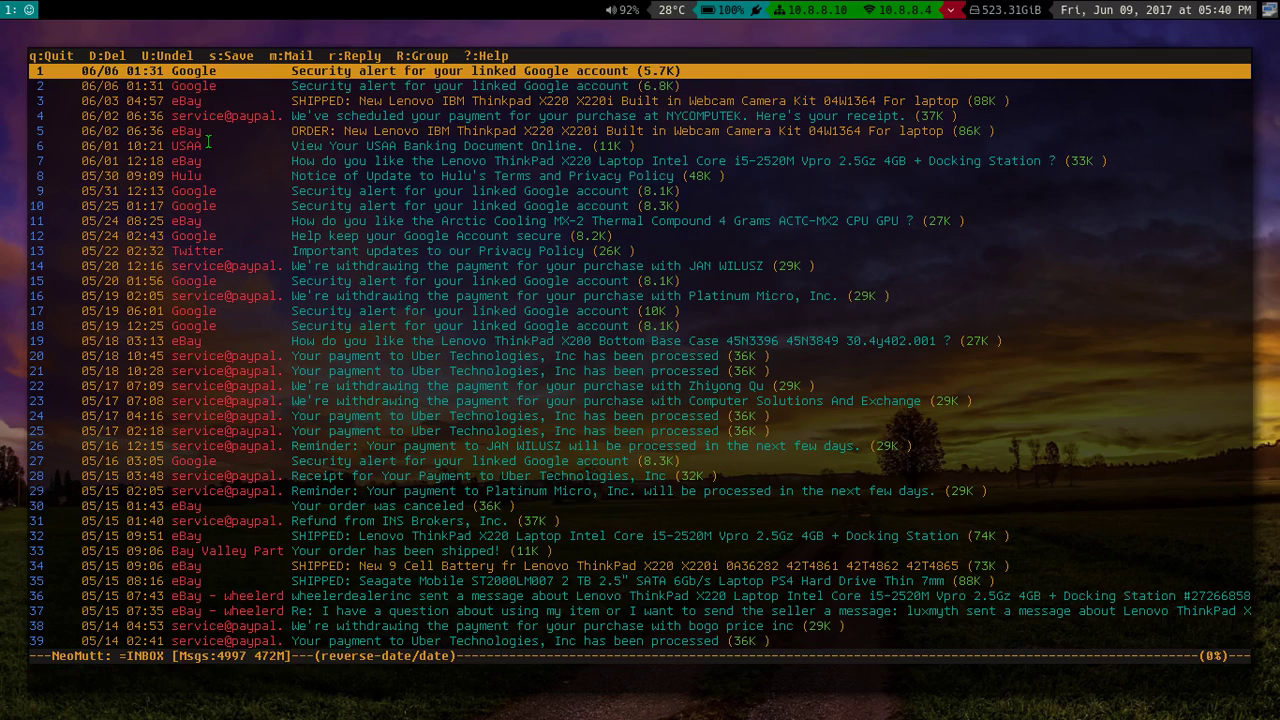
{"action": "key", "text": "F1"}
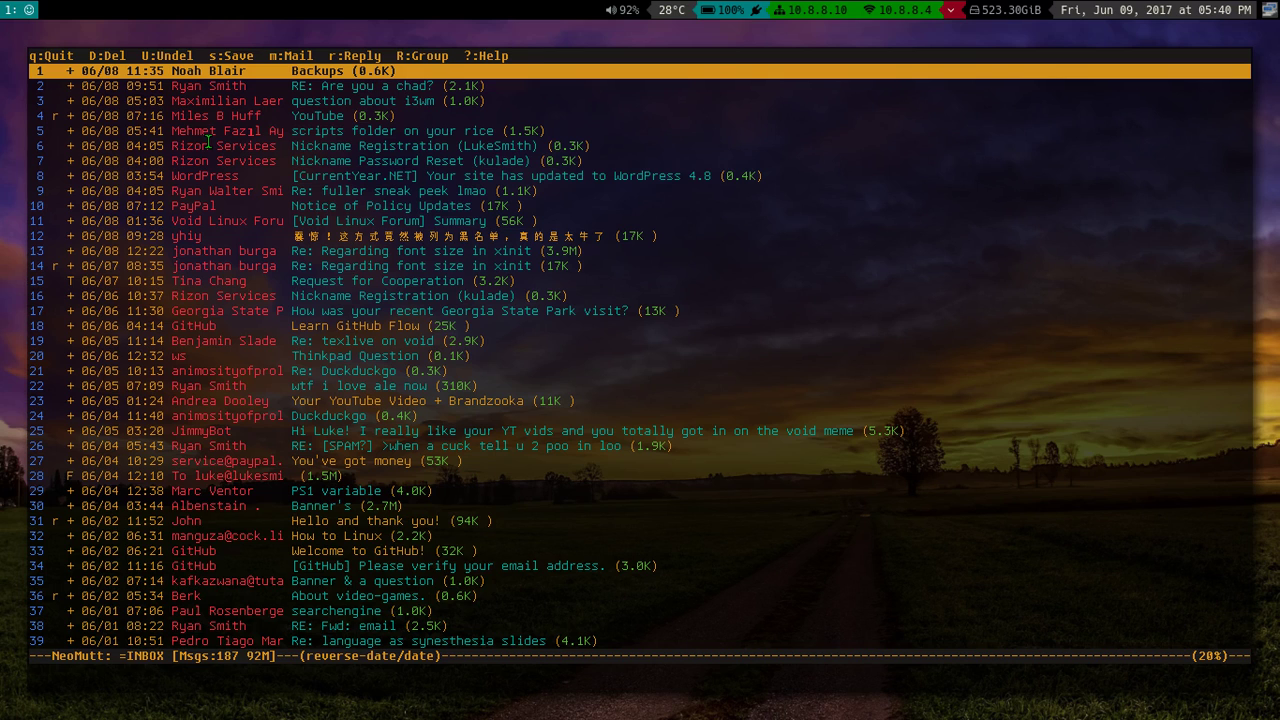
{"action": "key", "text": "super+Return"}
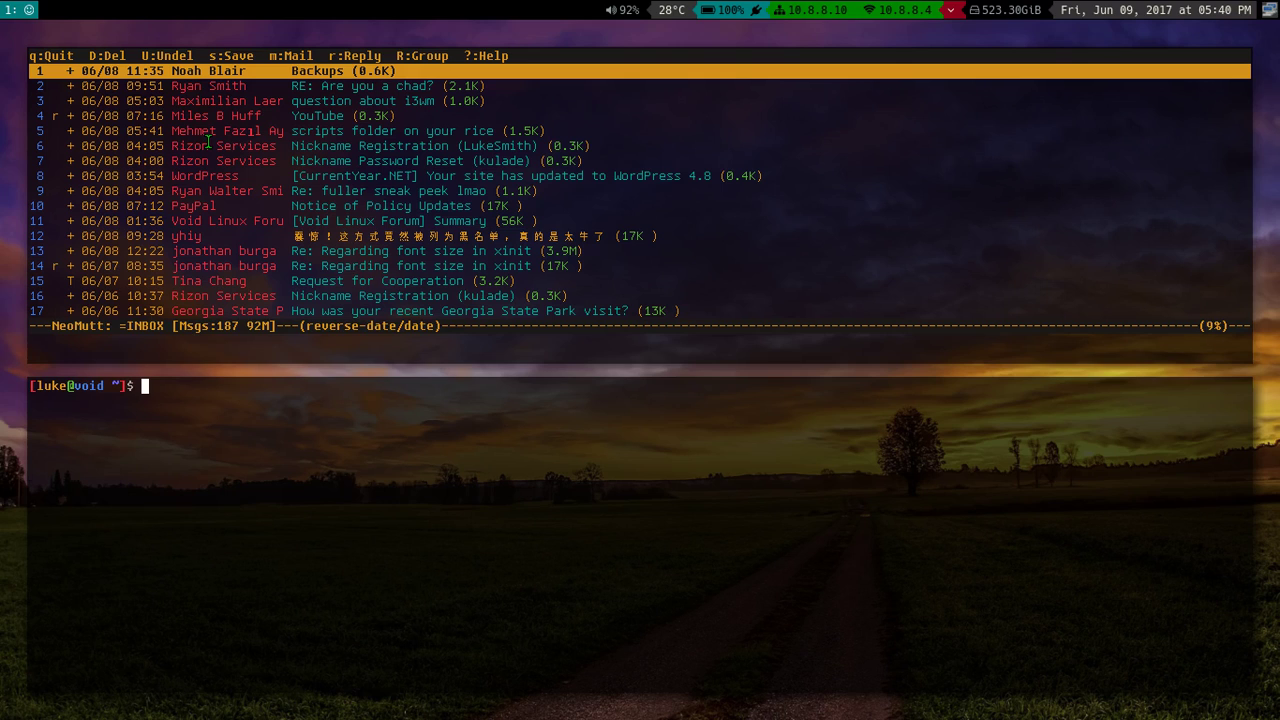
{"action": "type", "text": "offlineimap msmtp"}
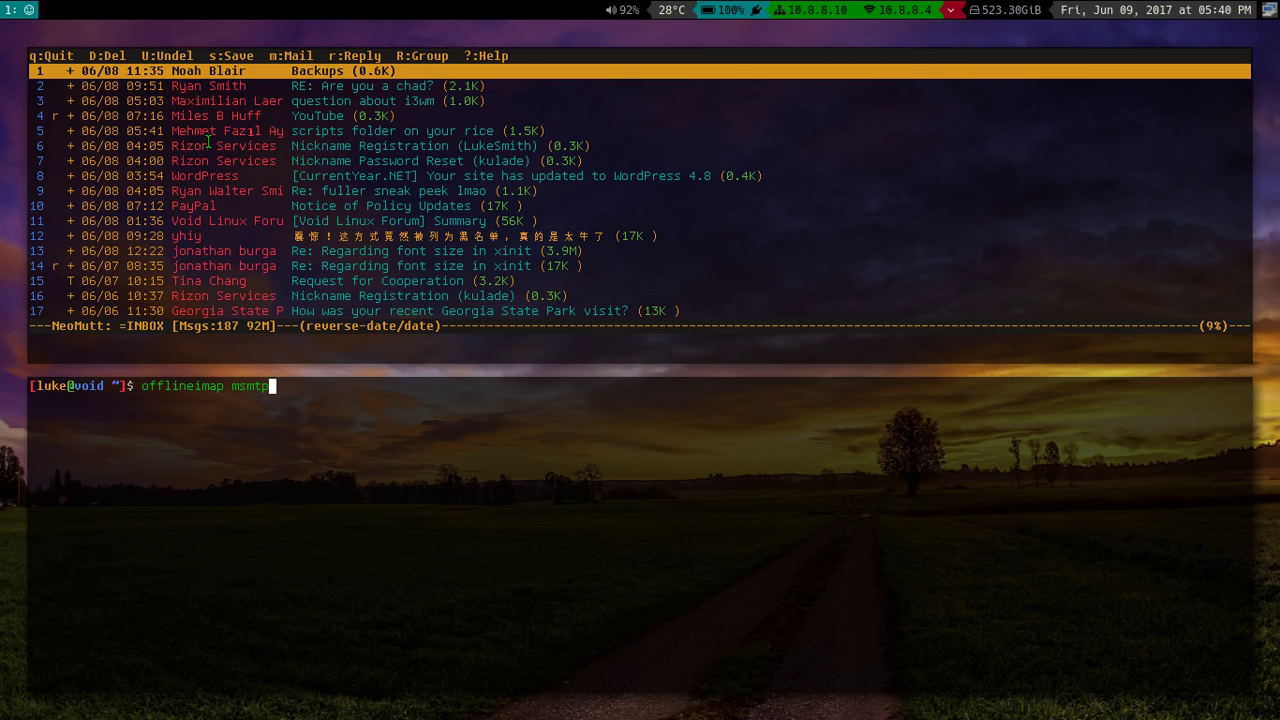
{"action": "key", "text": "Left"}
{"action": "key", "text": "Left"}
{"action": "key", "text": "Left"}
{"action": "key", "text": "Left"}
{"action": "key", "text": "Left"}
{"action": "key", "text": "Left"}
{"action": "key", "text": "Left"}
{"action": "key", "text": "Left"}
{"action": "key", "text": "Left"}
{"action": "key", "text": "Left"}
{"action": "key", "text": "Left"}
{"action": "key", "text": "Left"}
{"action": "key", "text": "Left"}
{"action": "key", "text": "Left"}
{"action": "key", "text": "Left"}
{"action": "key", "text": "Left"}
{"action": "key", "text": "Left"}
{"action": "type", "text": "offlineimap"}
{"action": "key", "text": "Left"}
{"action": "key", "text": "Left"}
{"action": "key", "text": "Left"}
{"action": "key", "text": "Left"}
{"action": "key", "text": "Left"}
{"action": "key", "text": "Left"}
{"action": "key", "text": "Left"}
{"action": "key", "text": "Left"}
{"action": "key", "text": "Left"}
{"action": "key", "text": "Left"}
{"action": "key", "text": "Left"}
{"action": "type", "text": "offlineima"}
{"action": "key", "text": "Left"}
{"action": "key", "text": "Left"}
{"action": "key", "text": "Left"}
{"action": "key", "text": "Left"}
{"action": "key", "text": "Left"}
{"action": "key", "text": "Left"}
{"action": "key", "text": "Left"}
{"action": "key", "text": "Left"}
{"action": "key", "text": "Left"}
{"action": "key", "text": "Left"}
{"action": "key", "text": "Right"}
{"action": "key", "text": "Right"}
{"action": "key", "text": "Right"}
{"action": "key", "text": "Right"}
{"action": "key", "text": "Right"}
{"action": "key", "text": "Right"}
{"action": "key", "text": "Right"}
{"action": "key", "text": "Right"}
{"action": "key", "text": "Right"}
{"action": "key", "text": "Right"}
{"action": "key", "text": "Right"}
{"action": "key", "text": "Right"}
{"action": "key", "text": "Right"}
{"action": "key", "text": "Right"}
{"action": "key", "text": "Right"}
{"action": "key", "text": "Right"}
{"action": "key", "text": "Left"}
{"action": "key", "text": "Left"}
{"action": "key", "text": "Right"}
{"action": "key", "text": "Right"}
{"action": "key", "text": "Right"}
{"action": "key", "text": "super+shift+q"}
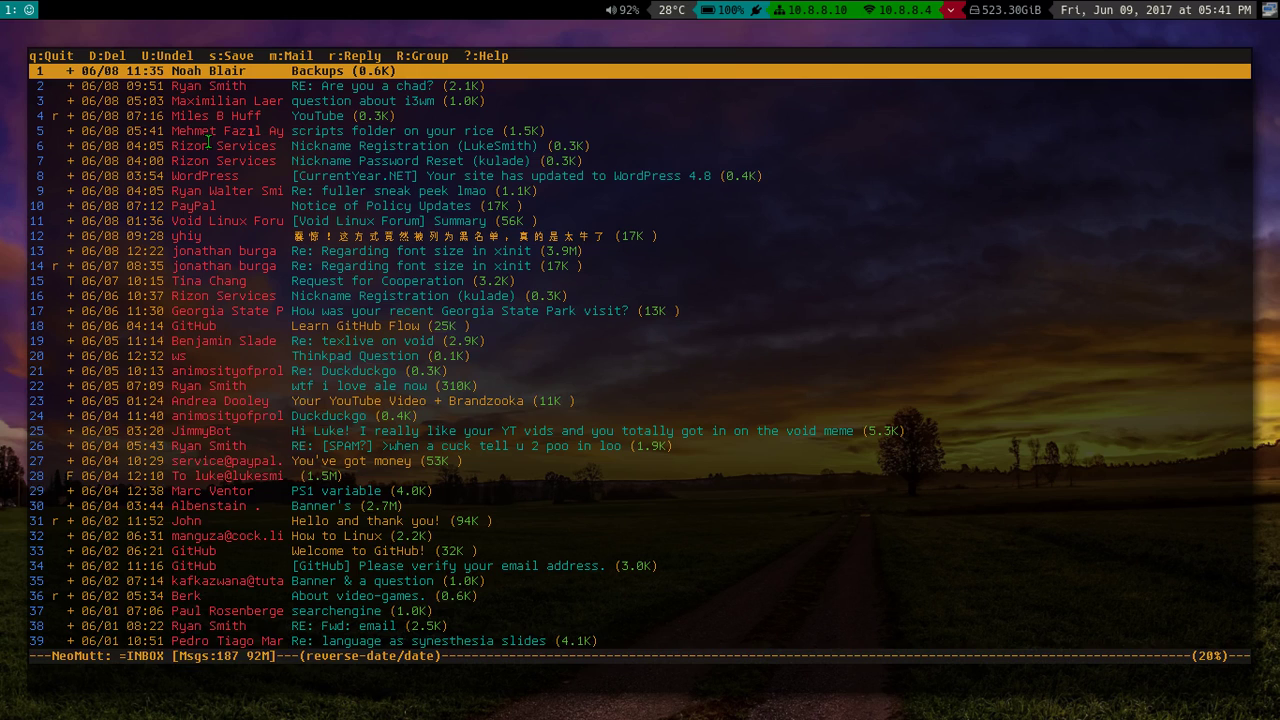
Open ranger in ~/Rice/voidrice with hidden files shown, and briefly open .offlineimaprc in Vim.
{"action": "key", "text": "super+r"}
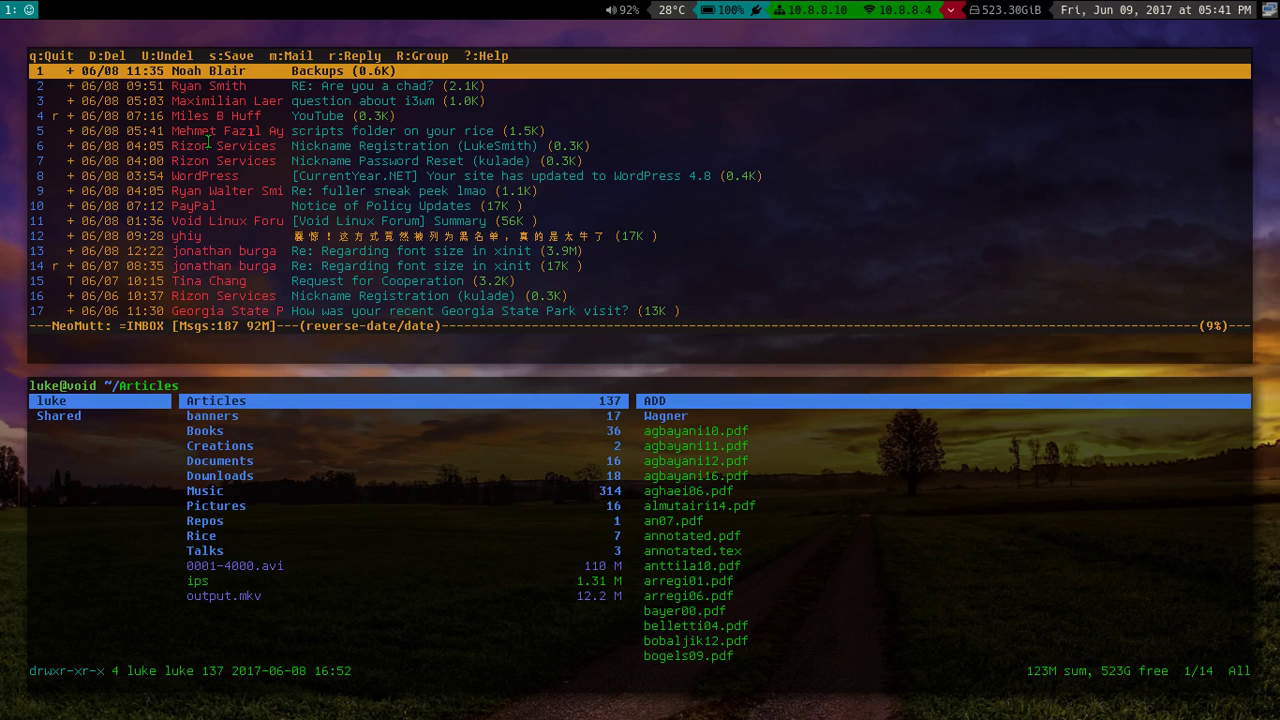
{"action": "key", "text": "g"}
{"action": "key", "text": "r"}
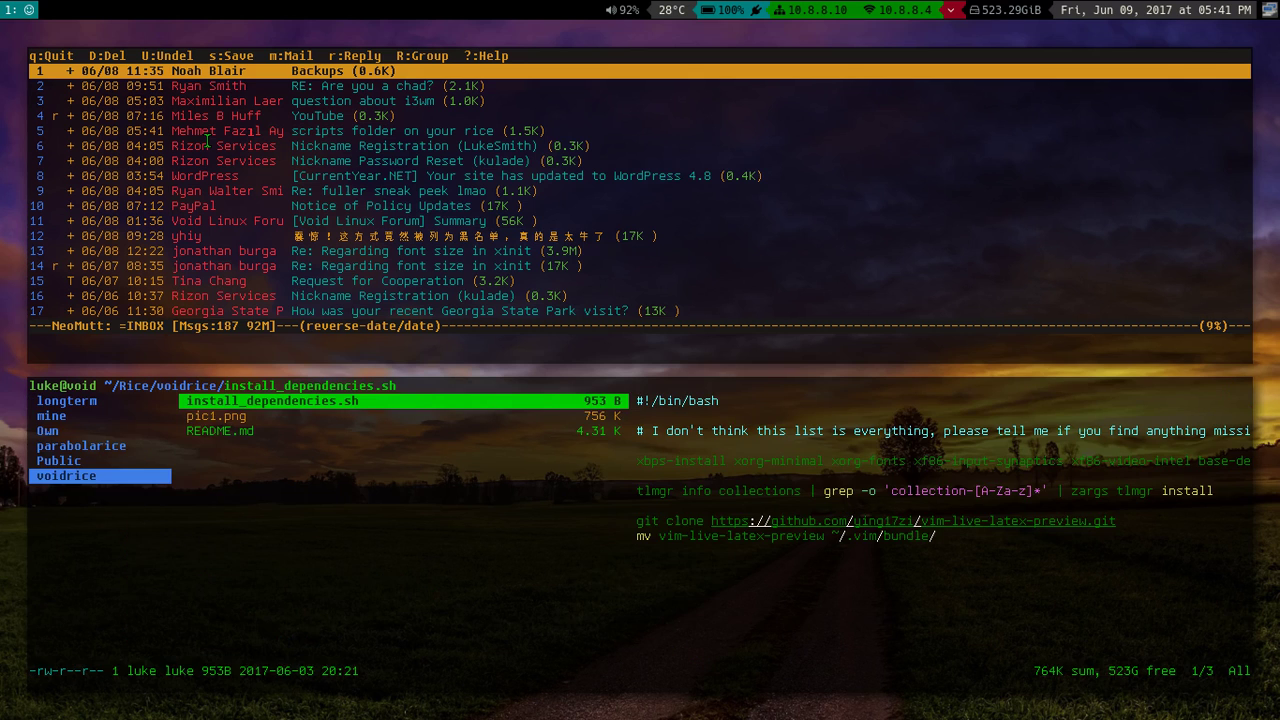
{"action": "key", "text": "ctrl+h"}
{"action": "key", "text": "k"}
{"action": "key", "text": "k"}
{"action": "key", "text": "k"}
{"action": "key", "text": "k"}
{"action": "key", "text": "k"}
{"action": "key", "text": "k"}
{"action": "key", "text": "k"}
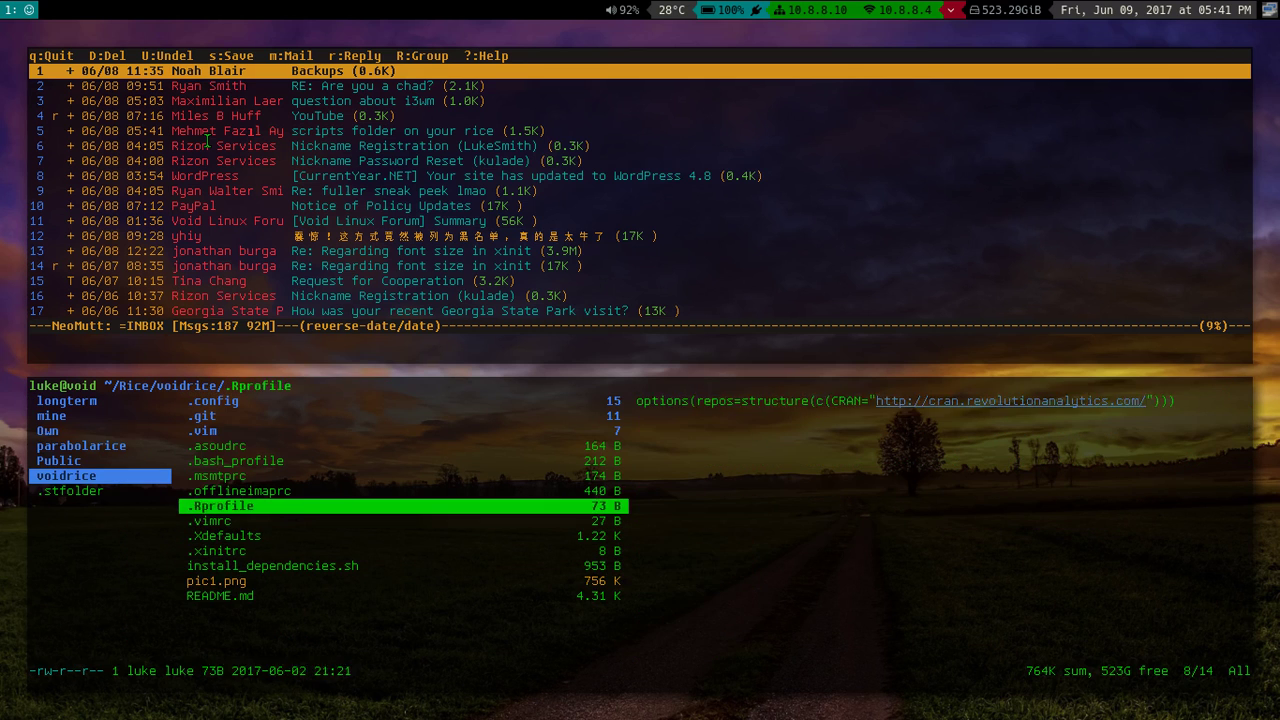
{"action": "key", "text": "k"}
{"action": "key", "text": "j"}
{"action": "key", "text": "j"}
{"action": "key", "text": "j"}
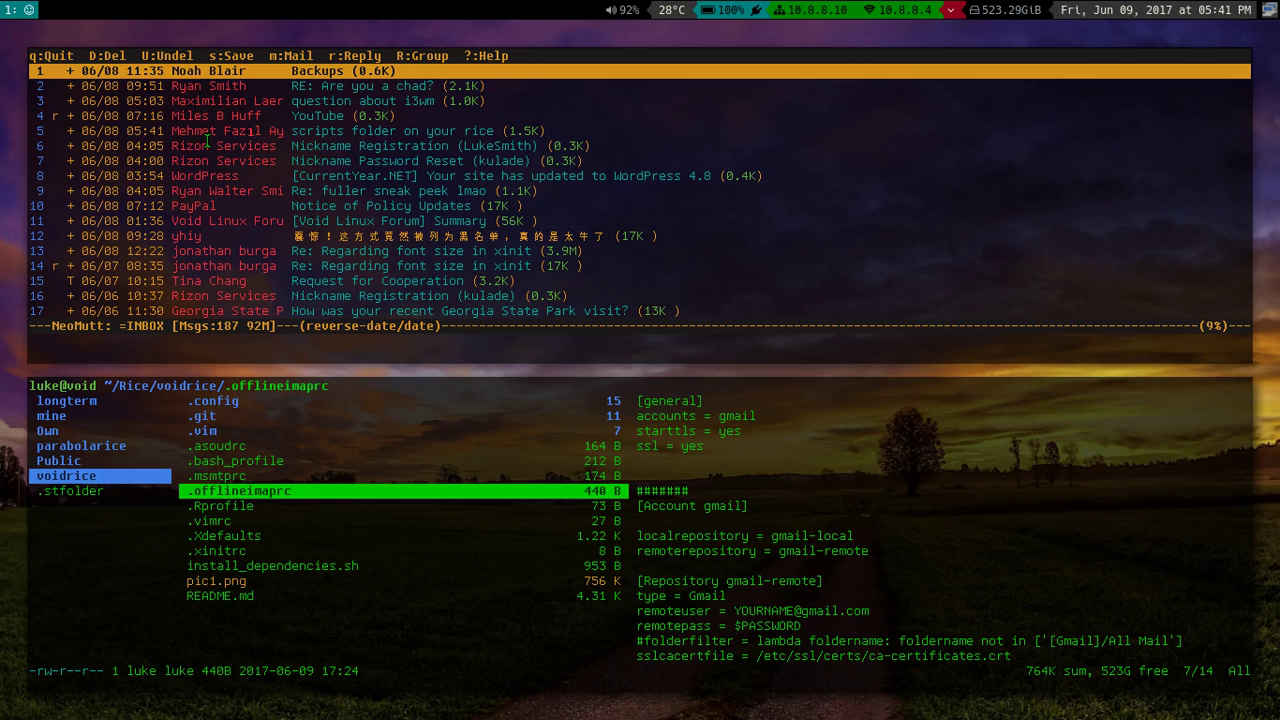
{"action": "key", "text": "l"}
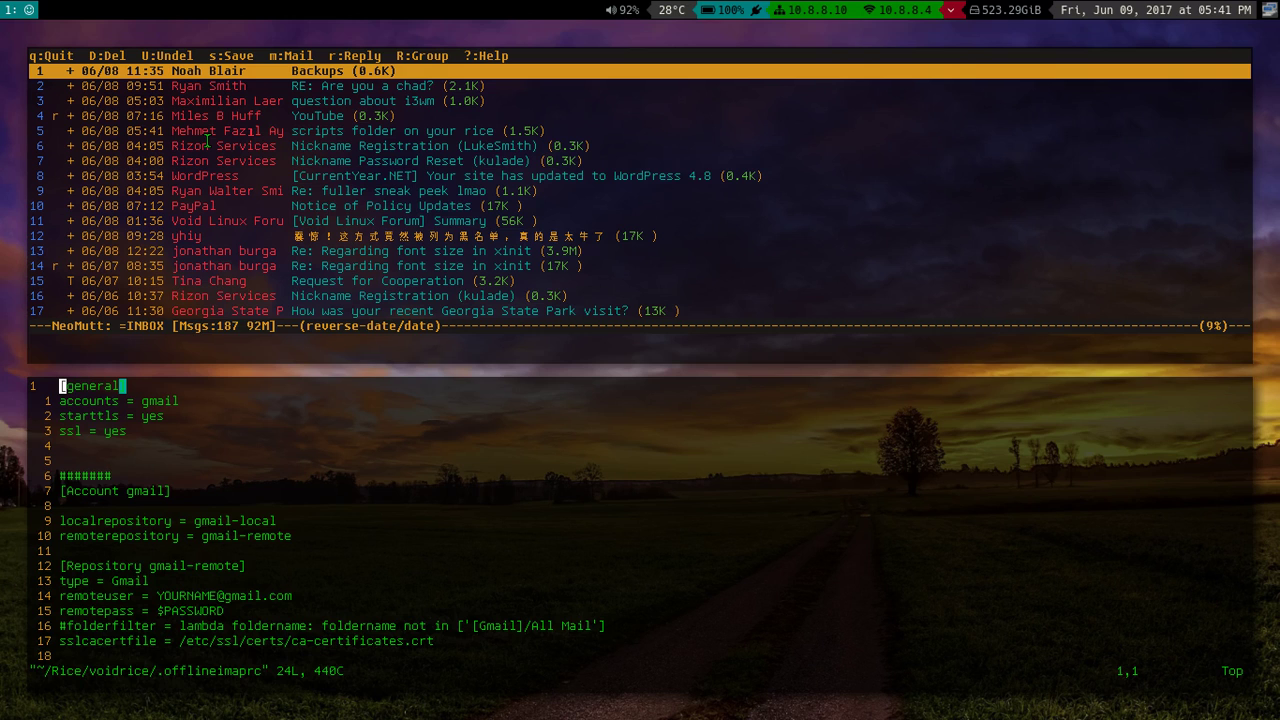
{"action": "type", "text": ":q"}
{"action": "key", "text": "Return"}
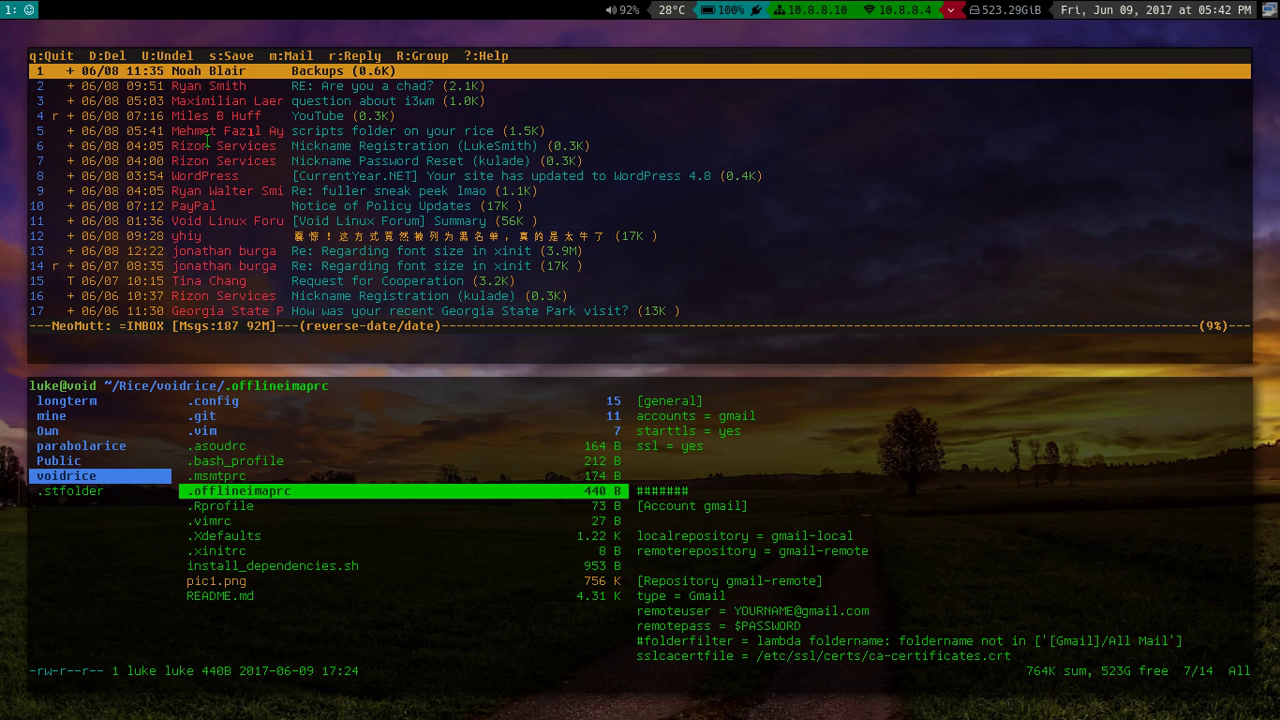
Mark .offlineimaprc and .msmtprc in the ranger file list.
{"action": "key", "text": "space"}
{"action": "key", "text": "k"}
{"action": "key", "text": "j"}
{"action": "key", "text": "j"}
{"action": "key", "text": "j"}
{"action": "key", "text": "j"}
{"action": "key", "text": "k"}
{"action": "key", "text": "k"}
{"action": "key", "text": "k"}
{"action": "key", "text": "k"}
{"action": "key", "text": "k"}
{"action": "key", "text": "k"}
{"action": "key", "text": "j"}
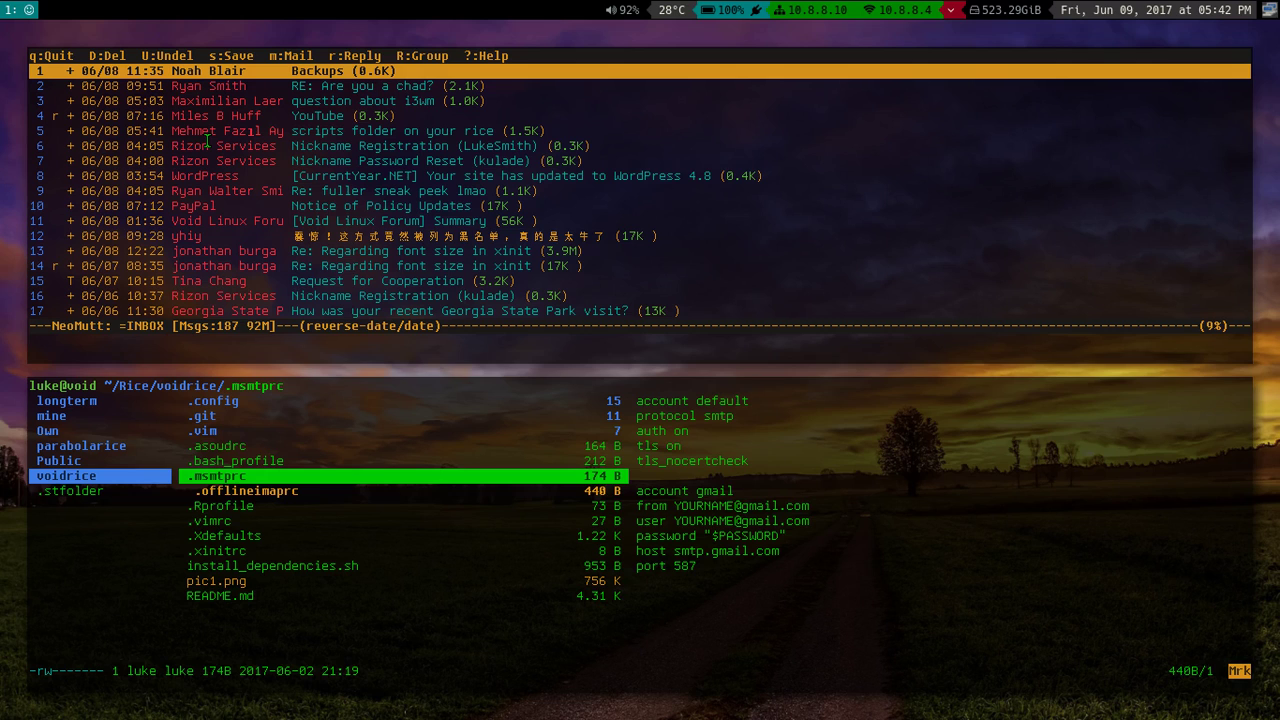
{"action": "key", "text": "space"}
{"action": "key", "text": "k"}
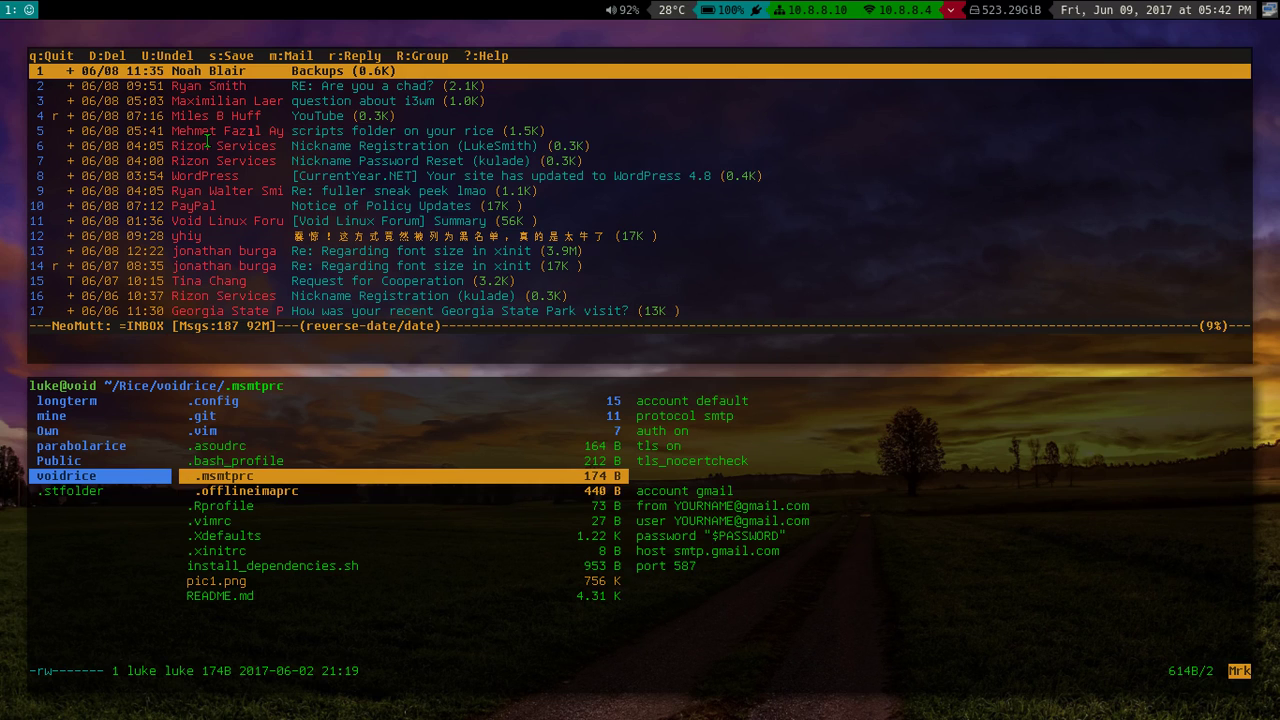
{"action": "key", "text": "k"}
{"action": "key", "text": "j"}
{"action": "key", "text": "k"}
{"action": "key", "text": "j"}
{"action": "key", "text": "j"}
{"action": "key", "text": "j"}
{"action": "key", "text": "j"}
{"action": "key", "text": "k"}
{"action": "key", "text": "k"}
{"action": "key", "text": "k"}
{"action": "key", "text": "j"}
Open .offlineimaprc fullscreen, adjust the font size, and switch to the Goyo centred view.
{"action": "key", "text": "l"}
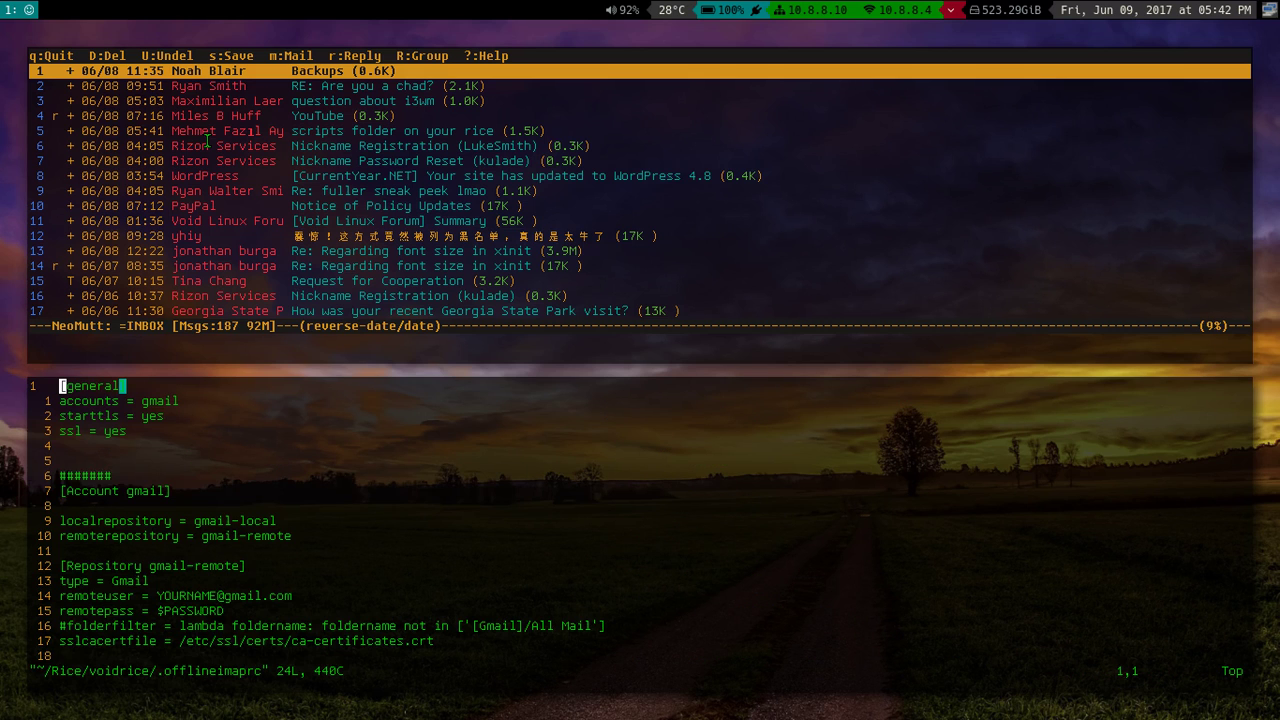
{"action": "key", "text": "super+f"}
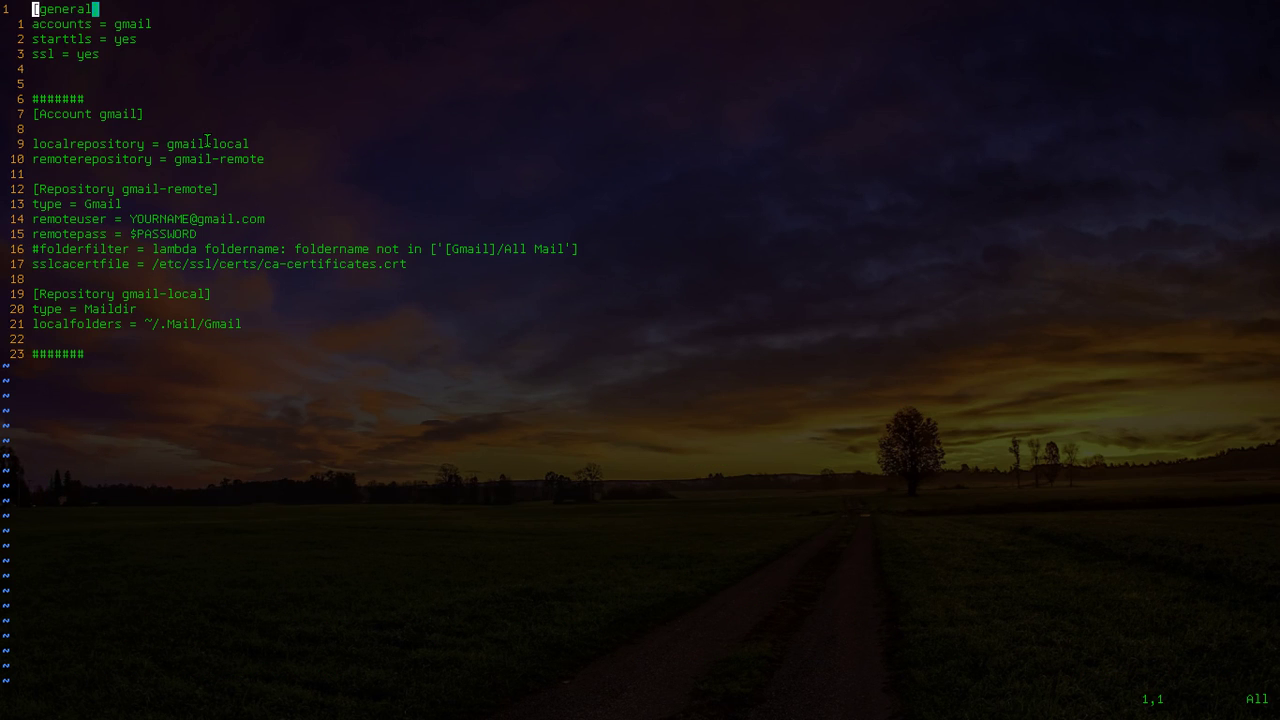
{"action": "key", "text": "ctrl+shift+plus"}
{"action": "key", "text": "ctrl+shift+plus"}
{"action": "key", "text": "ctrl+shift+plus"}
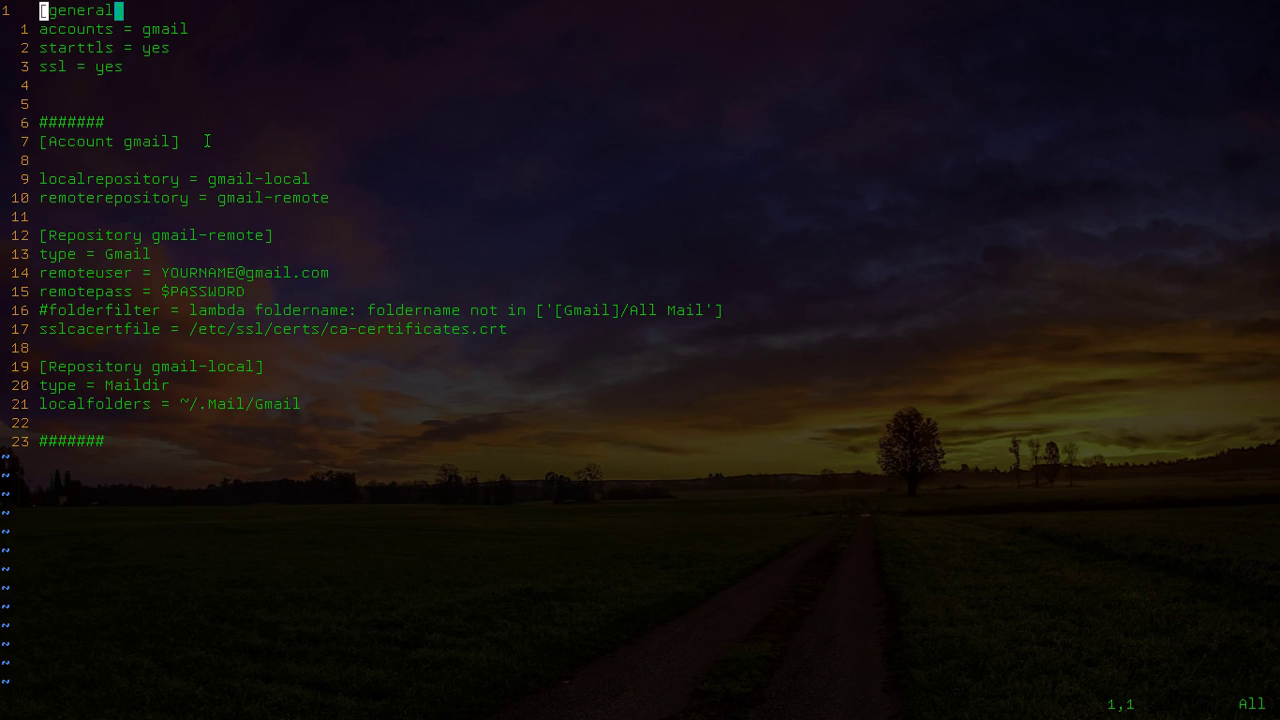
{"action": "key", "text": "ctrl+minus"}
{"action": "key", "text": "ctrl+minus"}
{"action": "key", "text": "ctrl+minus"}
{"action": "key", "text": "comma"}
{"action": "key", "text": "f"}
Append ', home, work' to the accounts line, then undo so it reads just gmail.
{"action": "key", "text": "j"}
{"action": "key", "text": "j"}
{"action": "key", "text": "j"}
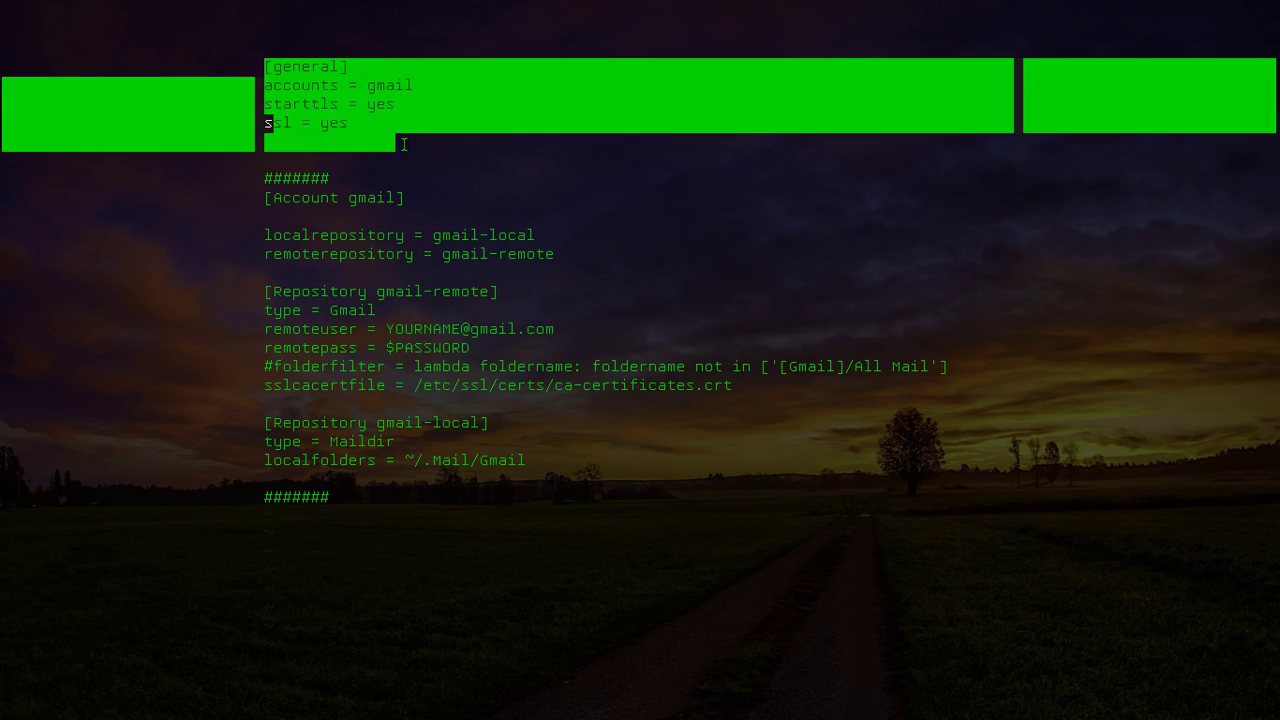
{"action": "key", "text": "j"}
{"action": "key", "text": "k"}
{"action": "key", "text": "k"}
{"action": "key", "text": "k"}
{"action": "key", "text": "j"}
{"action": "key", "text": "k"}
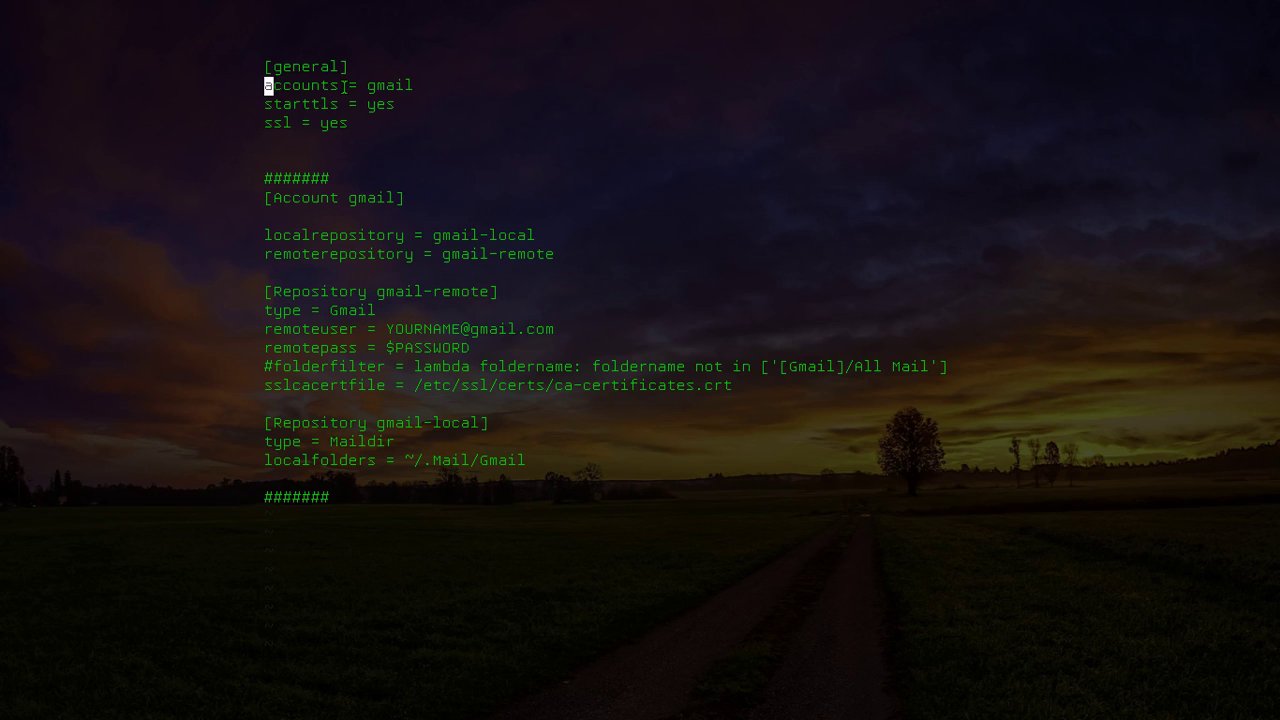
{"action": "key", "text": "shift+a"}
{"action": "type", "text": ", ho"}
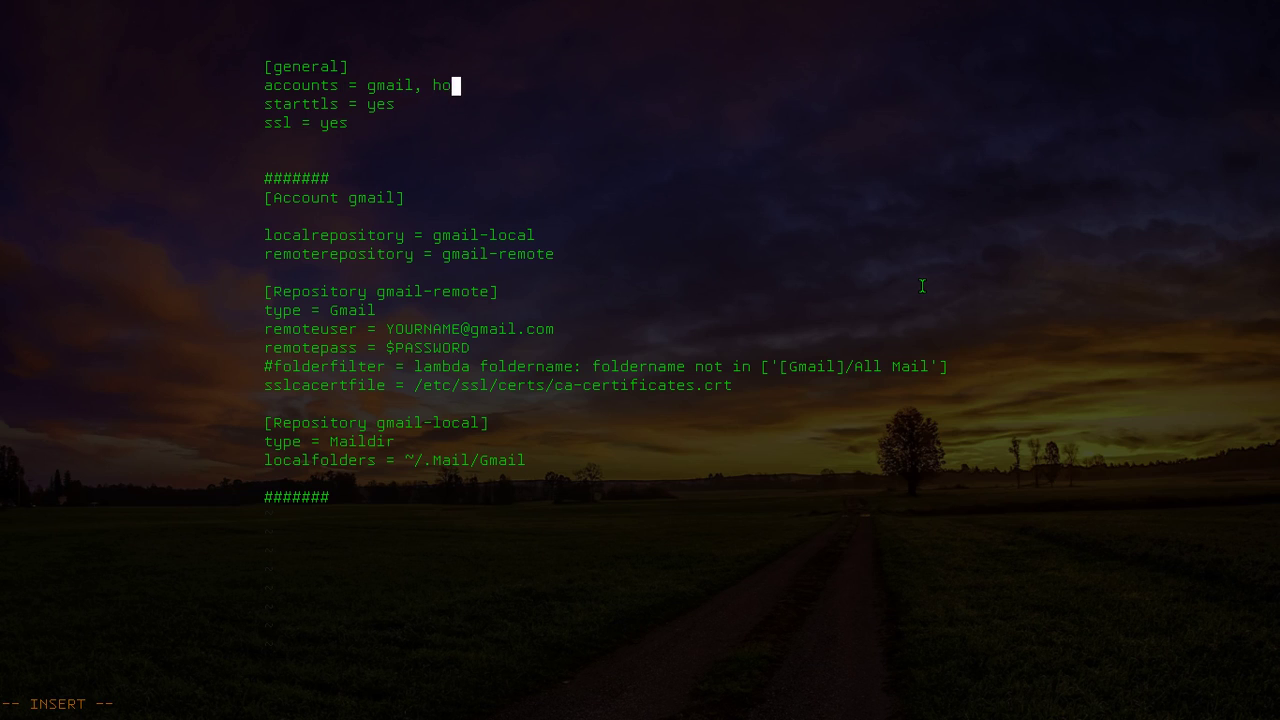
{"action": "type", "text": "me, work"}
{"action": "key", "text": "Escape"}
{"action": "key", "text": "u"}
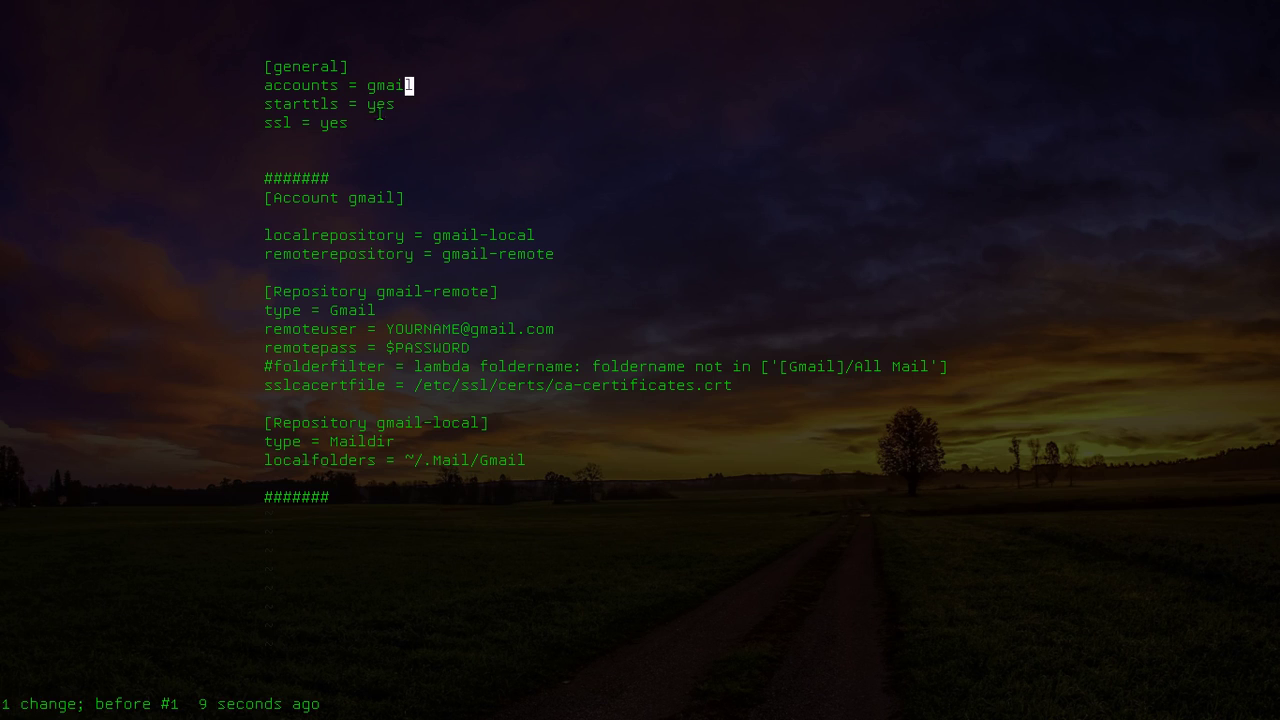
{"action": "key", "text": "j"}
{"action": "key", "text": "j"}
{"action": "key", "text": "j"}
{"action": "key", "text": "j"}
{"action": "key", "text": "j"}
{"action": "key", "text": "j"}
{"action": "key", "text": "j"}
{"action": "key", "text": "j"}
{"action": "key", "text": "j"}
Highlight the repository lines, the type = Maildir line and the ~/.Mail/Gmail folder path.
{"action": "key", "text": "k"}
{"action": "key", "text": "shift+v"}
{"action": "key", "text": "j"}
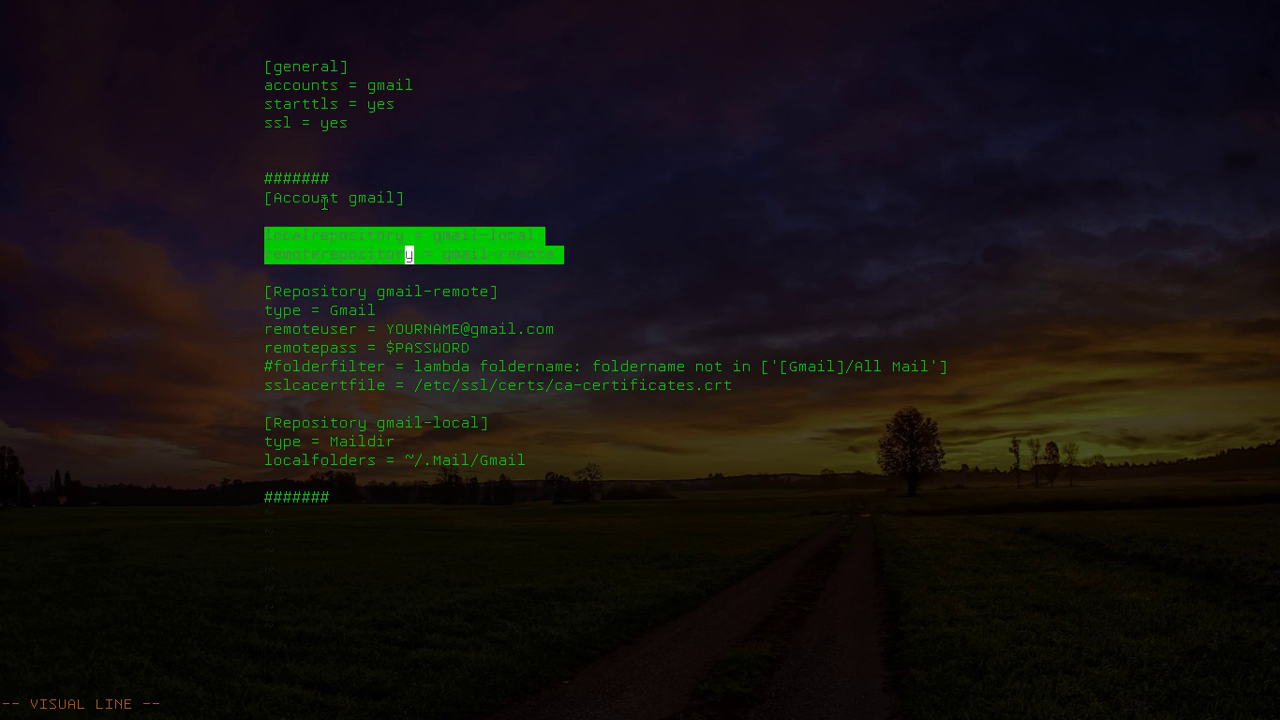
{"action": "key", "text": "Escape"}
{"action": "key", "text": "j"}
{"action": "key", "text": "j"}
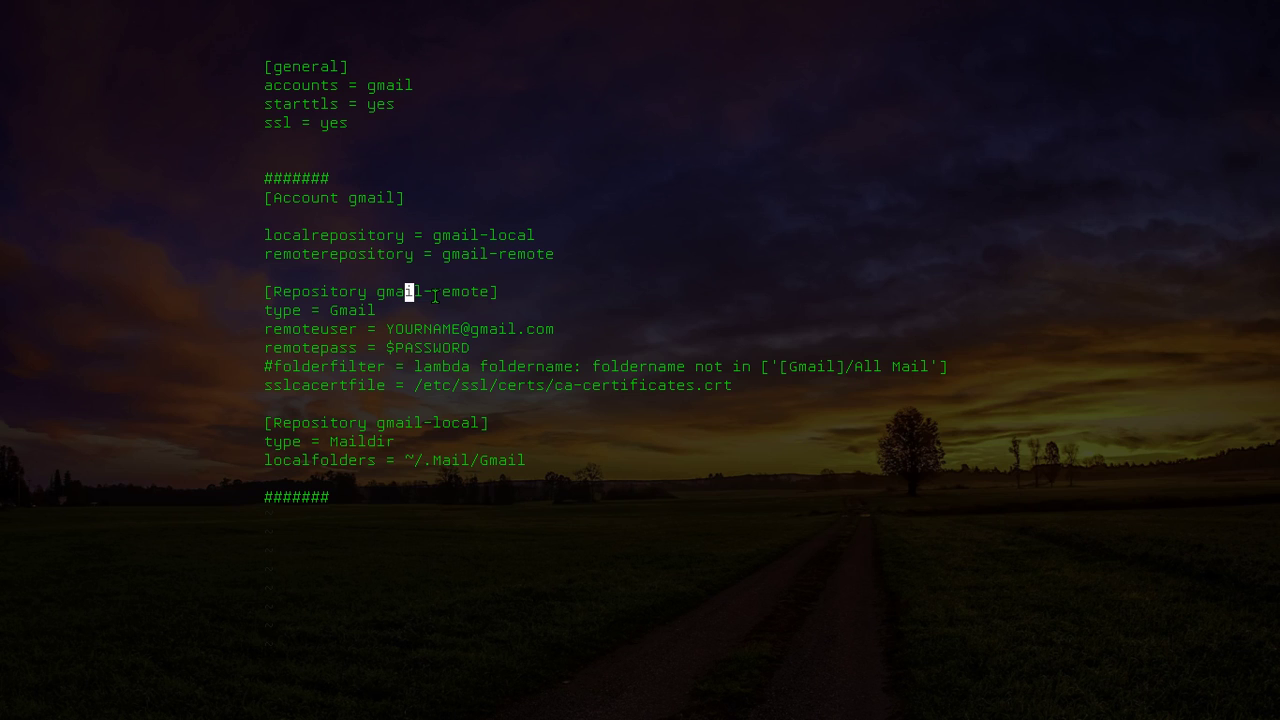
{"action": "key", "text": "j"}
{"action": "key", "text": "j"}
{"action": "key", "text": "j"}
{"action": "key", "text": "j"}
{"action": "key", "text": "j"}
{"action": "key", "text": "j"}
{"action": "key", "text": "j"}
{"action": "key", "text": "j"}
{"action": "key", "text": "shift+v"}
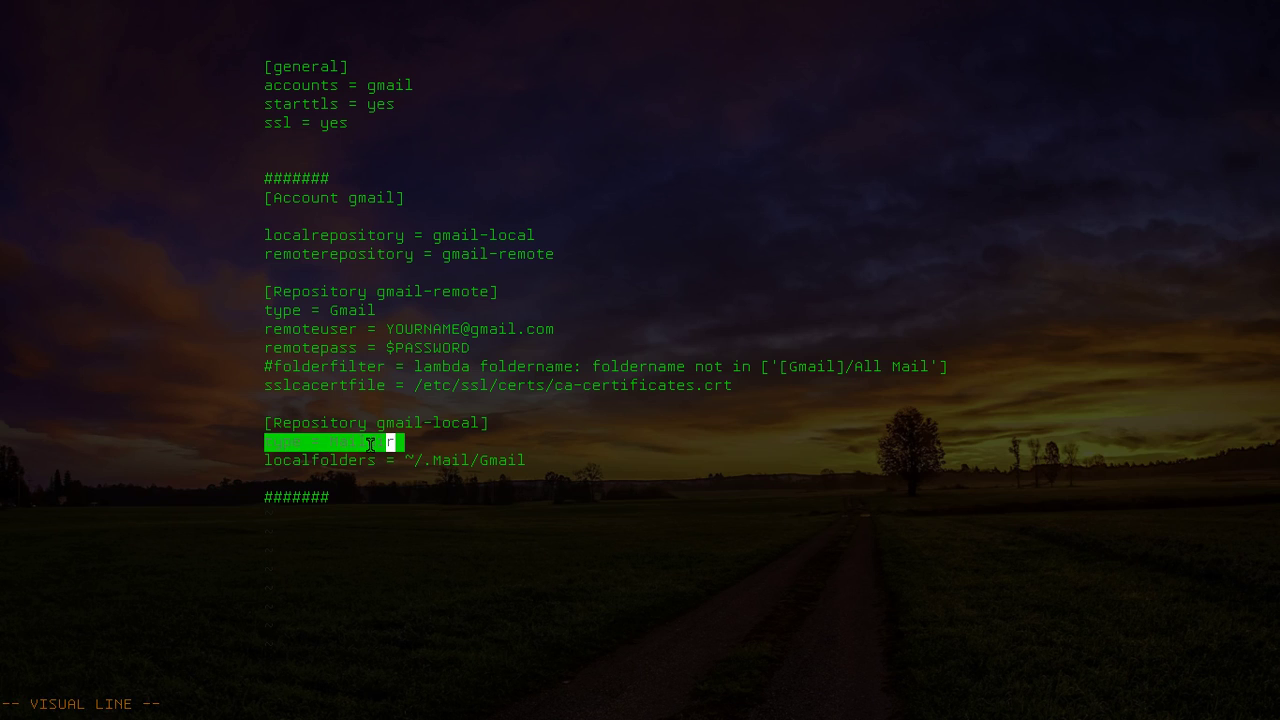
{"action": "key", "text": "Escape"}
{"action": "key", "text": "j"}
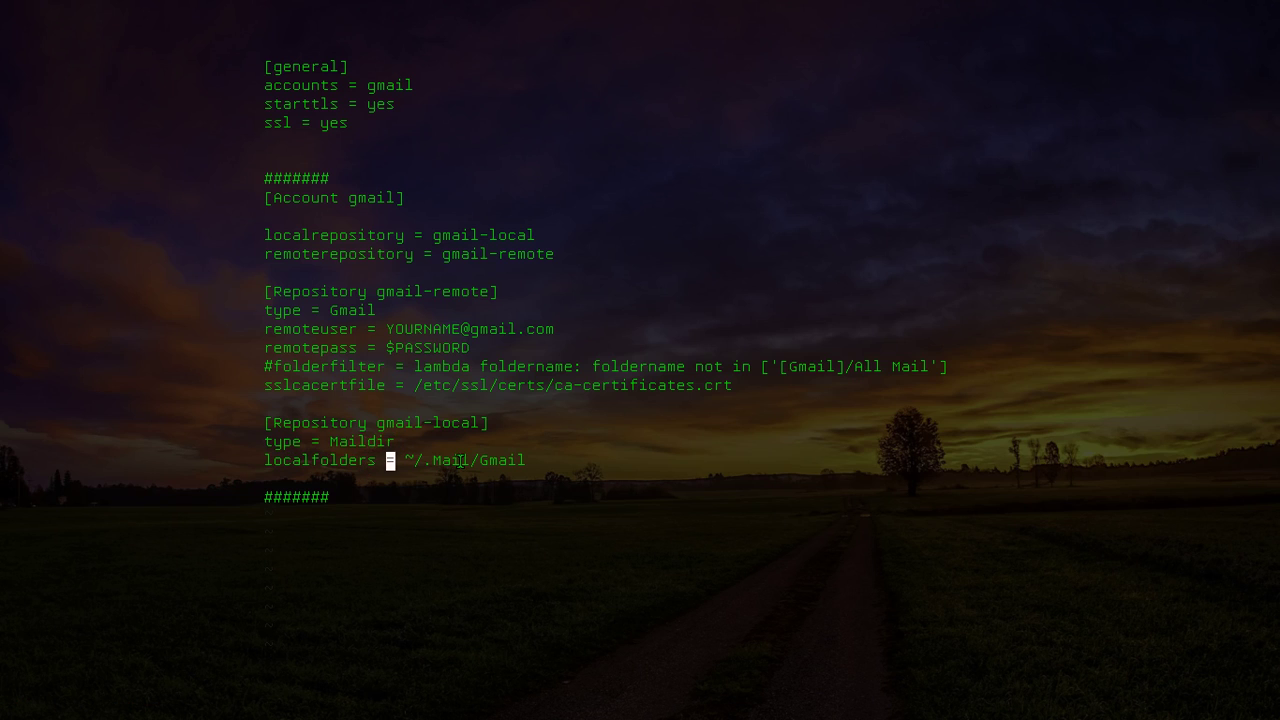
{"action": "left_click_drag", "start_coordinate": [407, 456], "coordinate": [527, 460]}
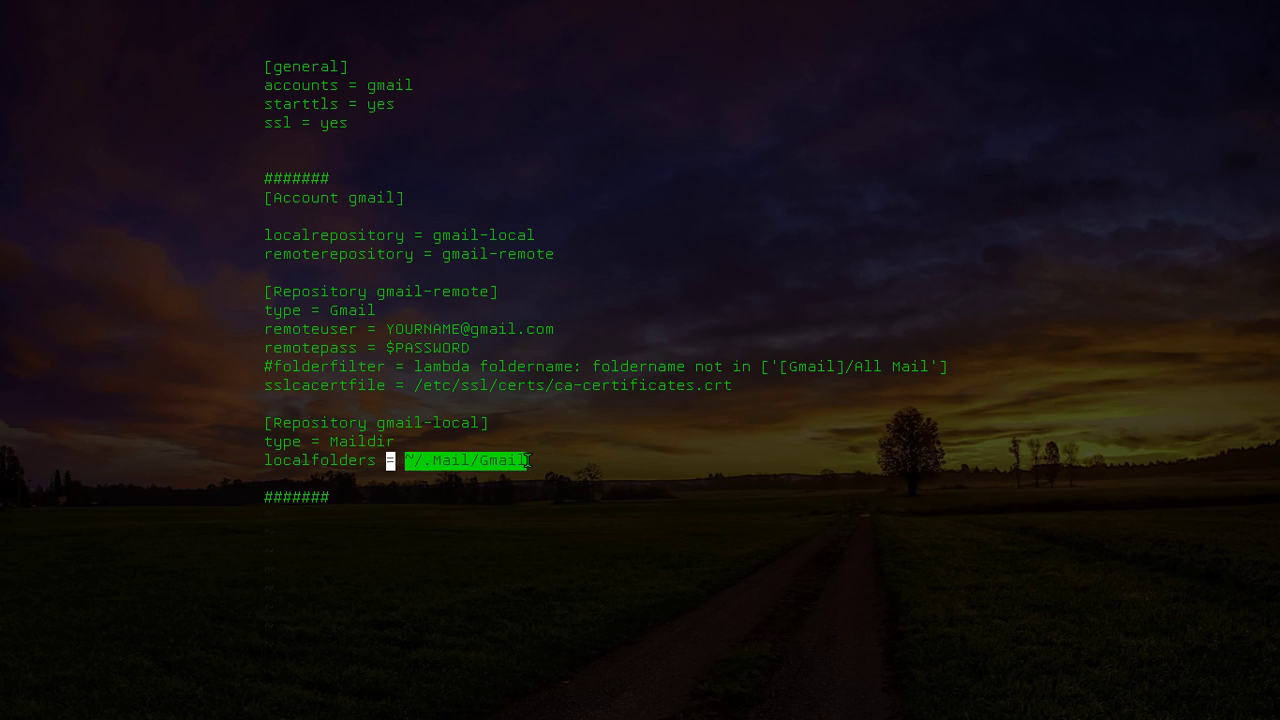
Review the gmail-remote settings, including the YOURNAME remoteuser placeholder, then close Vim back to ranger.
{"action": "key", "text": "Up"}
{"action": "key", "text": "Up"}
{"action": "key", "text": "Up"}
{"action": "key", "text": "Up"}
{"action": "key", "text": "Up"}
{"action": "key", "text": "Up"}
{"action": "key", "text": "Up"}
{"action": "key", "text": "Up"}
{"action": "key", "text": "Up"}
{"action": "key", "text": "Up"}
{"action": "key", "text": "Up"}
{"action": "key", "text": "Up"}
{"action": "key", "text": "Down"}
{"action": "key", "text": "Down"}
{"action": "key", "text": "Down"}
{"action": "key", "text": "Down"}
{"action": "key", "text": "Up"}
{"action": "key", "text": "Up"}
{"action": "key", "text": "Down"}
{"action": "key", "text": "Down"}
{"action": "key", "text": "Down"}
{"action": "key", "text": "Right"}
{"action": "key", "text": "Up"}
{"action": "key", "text": "Up"}
{"action": "key", "text": "Down"}
{"action": "key", "text": "Down"}
{"action": "key", "text": "Up"}
{"action": "key", "text": "Up"}
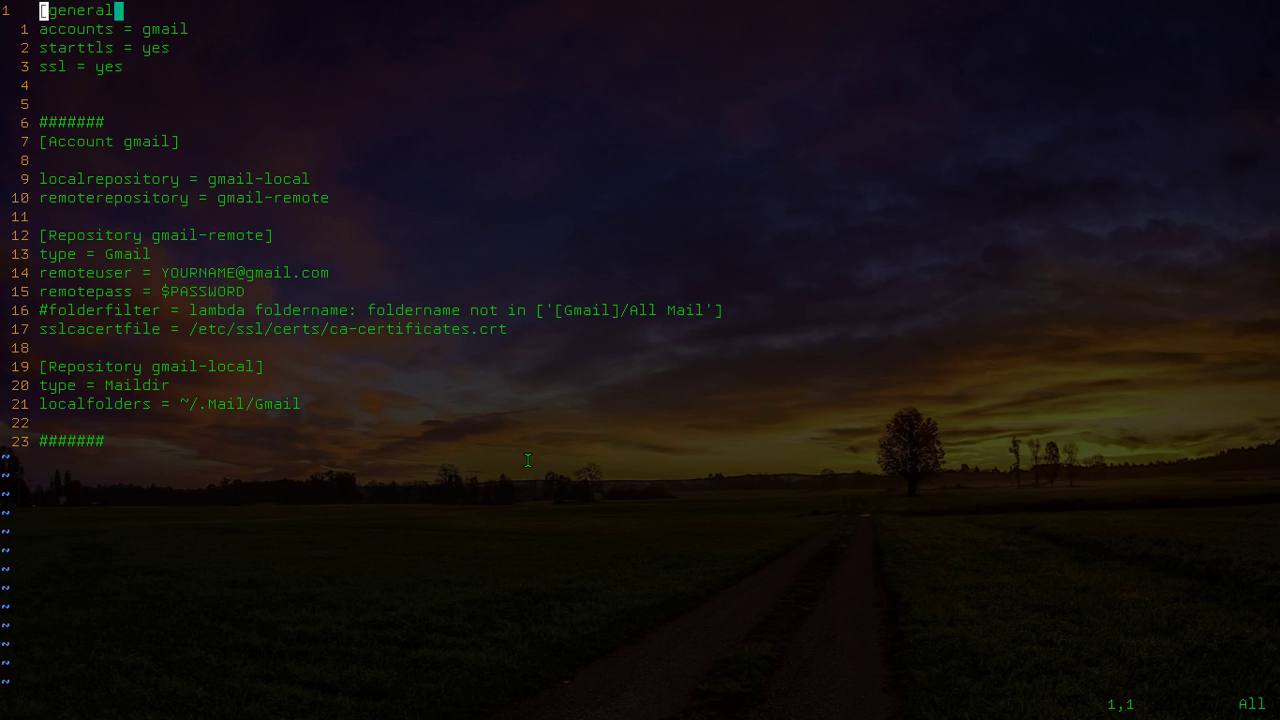
{"action": "key", "text": "Z"}
{"action": "key", "text": "Z"}
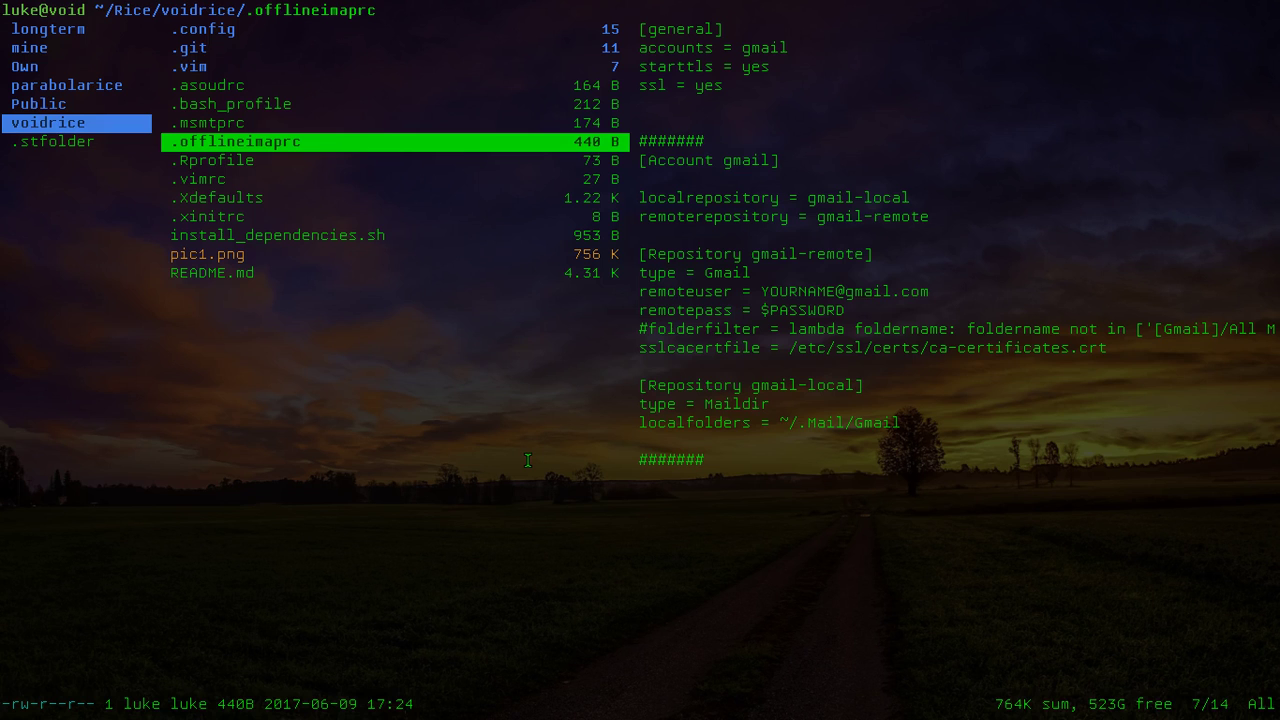
Restore the tiled layout and swap the lower shell for the dropdown terminal.
{"action": "key", "text": "super+f"}
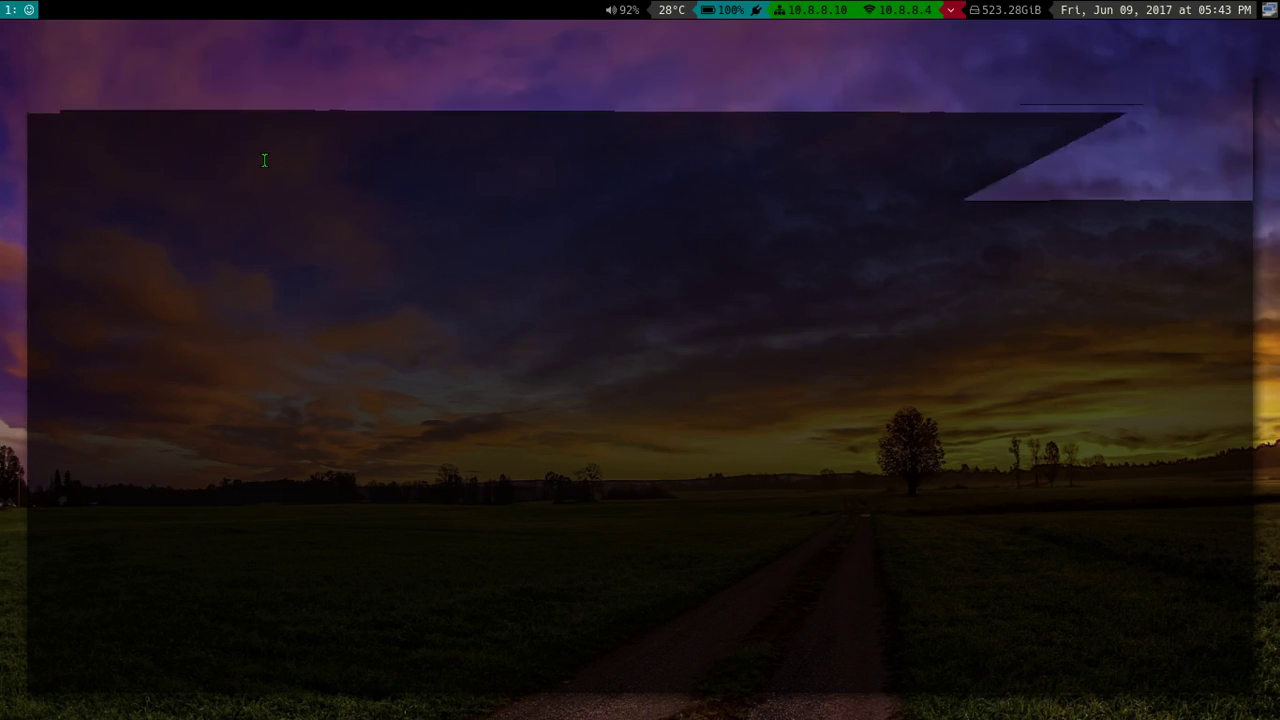
{"action": "key", "text": "super+Return"}
{"action": "type", "text": "offlin"}
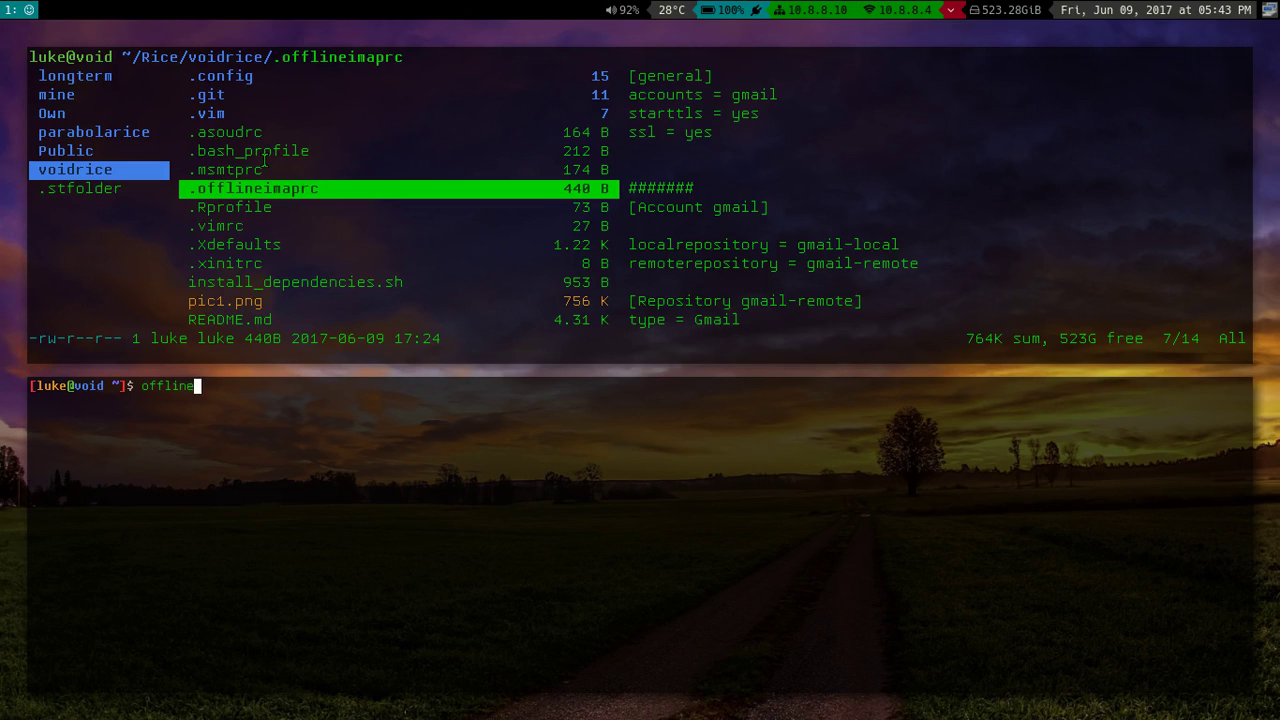
{"action": "key", "text": "super+u"}
{"action": "key", "text": "super+u"}
{"action": "key", "text": "super+shift+q"}
{"action": "key", "text": "super+u"}
Run mailsync in the dropdown terminal and hide its output to reveal ranger's preview.
{"action": "type", "text": "mailsync"}
{"action": "key", "text": "Return"}
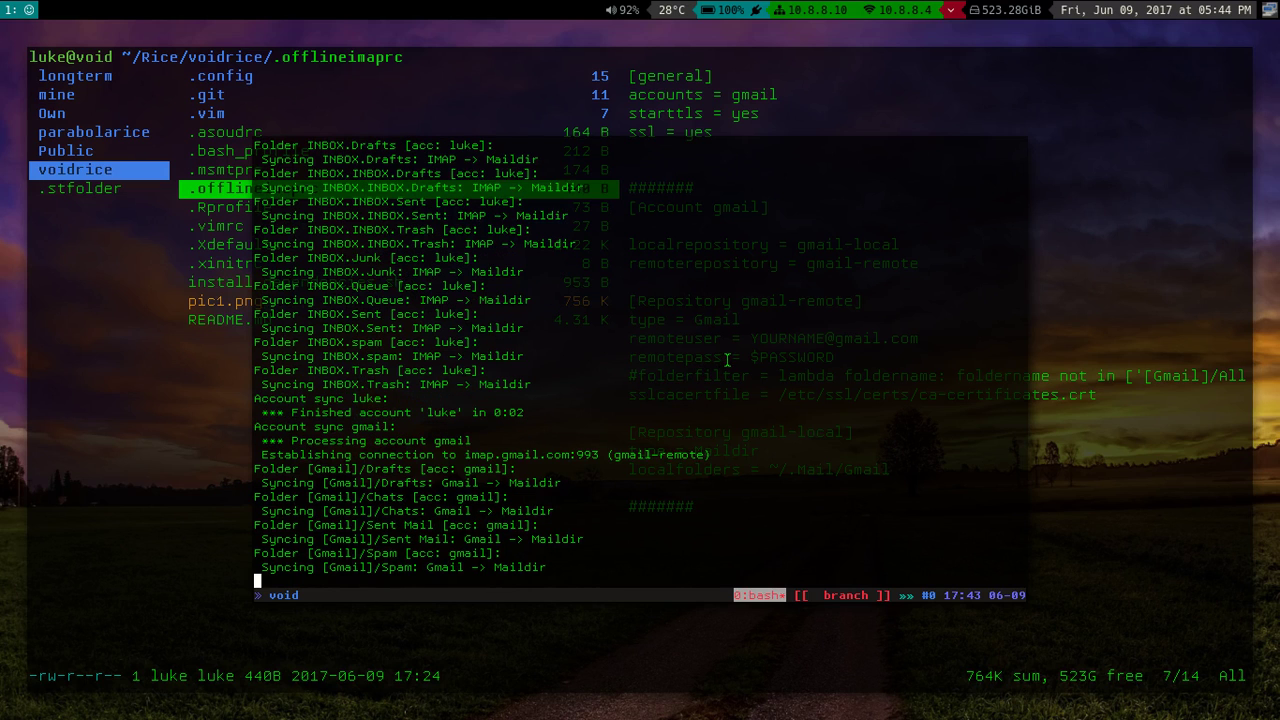
{"action": "key", "text": "super+u"}
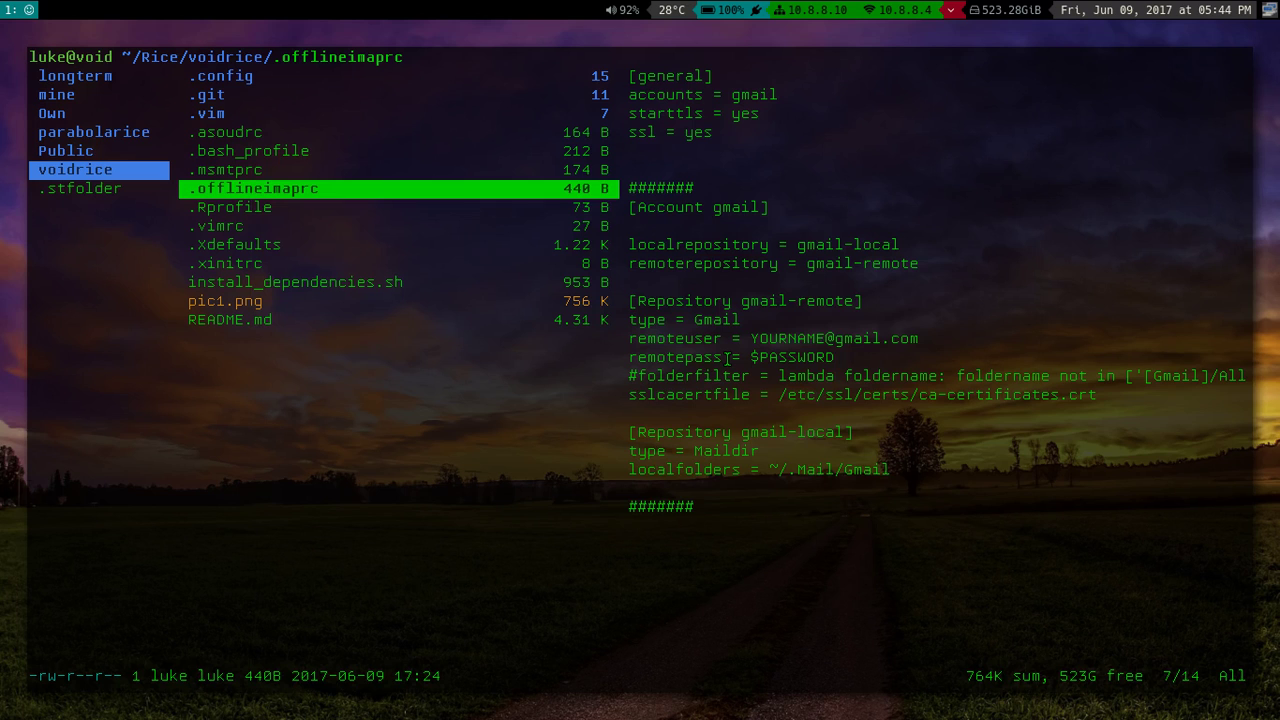
{"action": "key", "text": "super+u"}
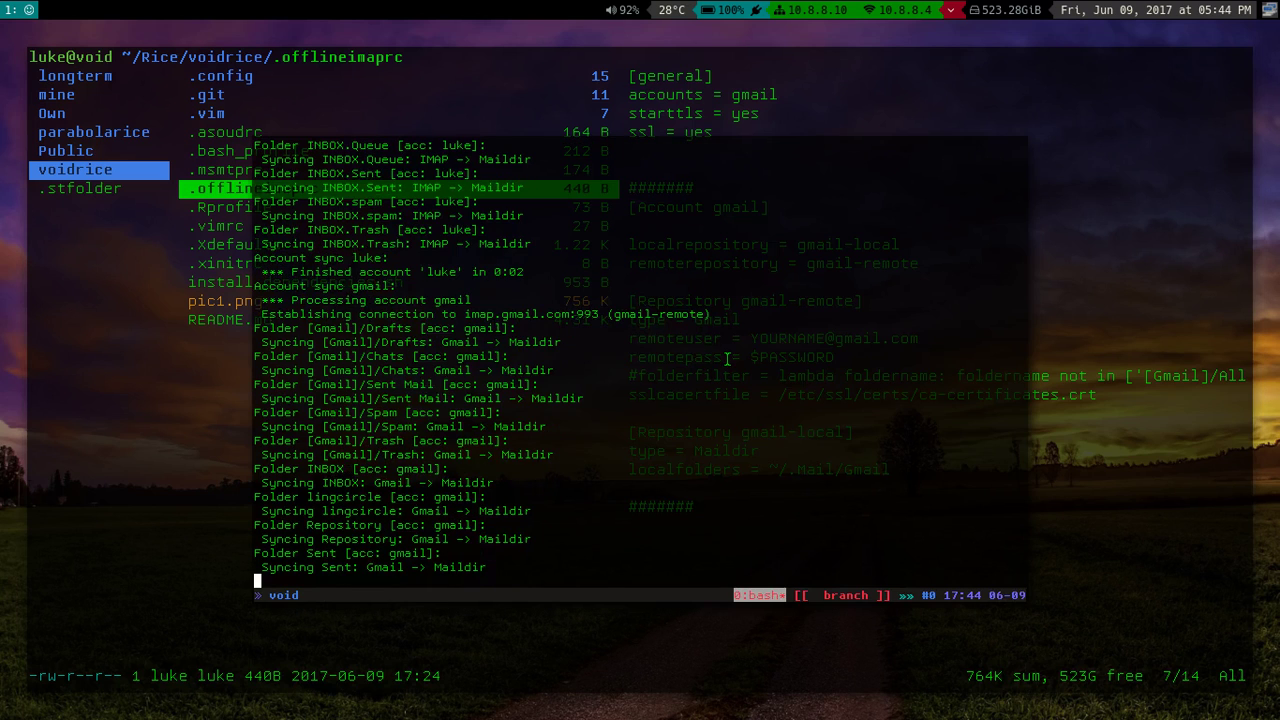
{"action": "key", "text": "super+u"}
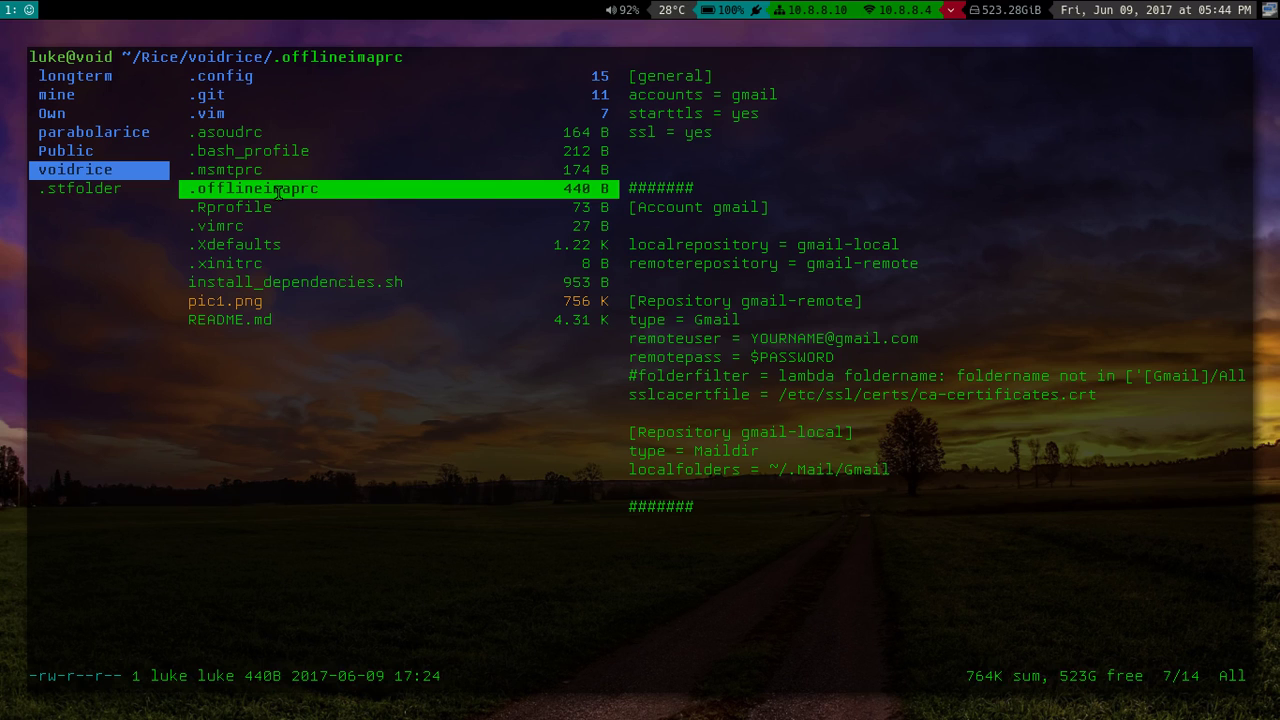
Open .msmtprc in Vim and switch to the centred distraction-free view.
{"action": "key", "text": "j"}
{"action": "key", "text": "k"}
{"action": "key", "text": "k"}
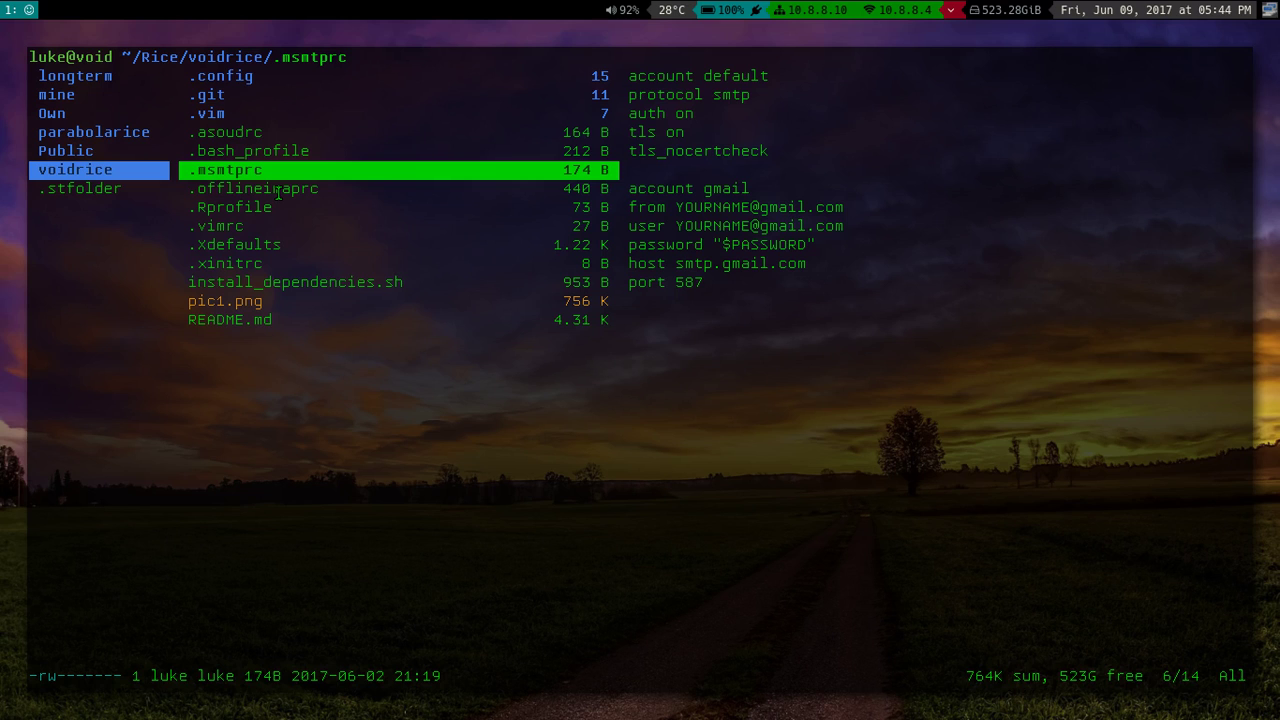
{"action": "key", "text": "l"}
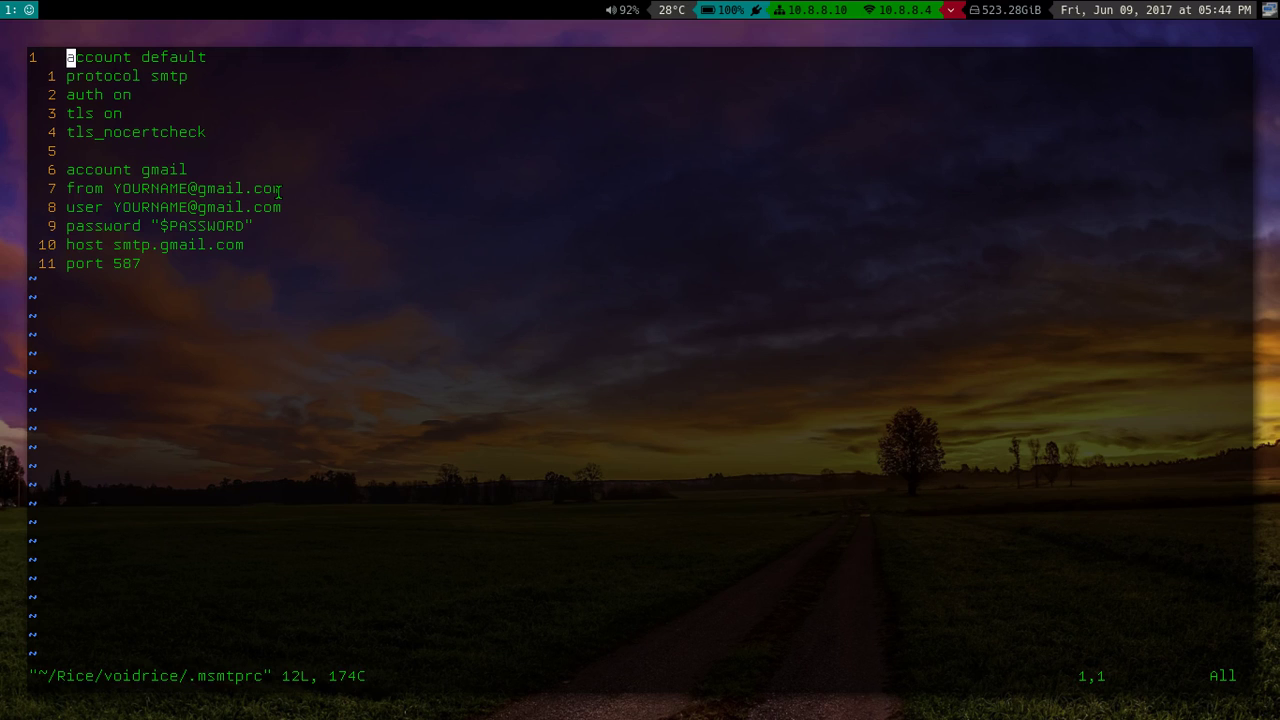
{"action": "key", "text": "F10"}
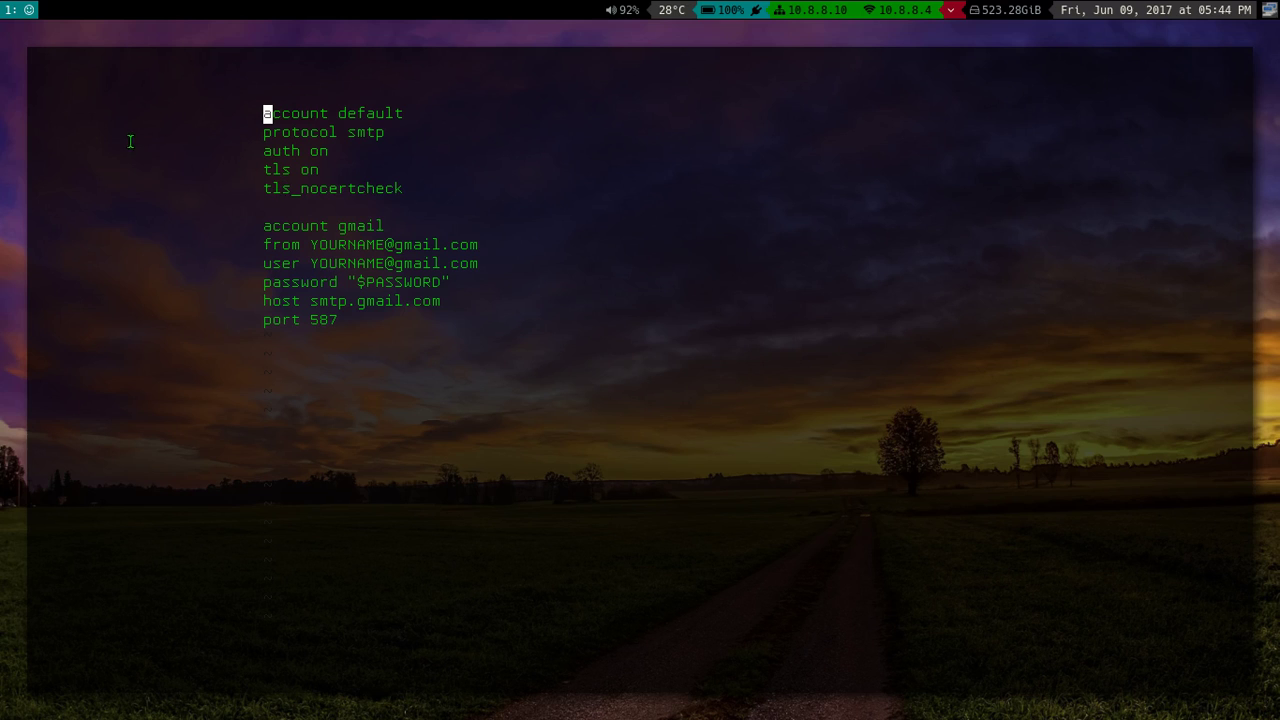
Walk through the default settings, marking the protocol smtp through tls_nocertcheck lines.
{"action": "key", "text": "j"}
{"action": "key", "text": "j"}
{"action": "key", "text": "j"}
{"action": "key", "text": "k"}
{"action": "key", "text": "k"}
{"action": "key", "text": "V"}
{"action": "key", "text": "j"}
{"action": "key", "text": "j"}
{"action": "key", "text": "j"}
{"action": "key", "text": "Escape"}
{"action": "key", "text": "j"}
{"action": "key", "text": "j"}
Highlight the account gmail line and point out the from address placeholder.
{"action": "key", "text": "l"}
{"action": "key", "text": "w"}
{"action": "triple_click", "coordinate": [341, 224]}
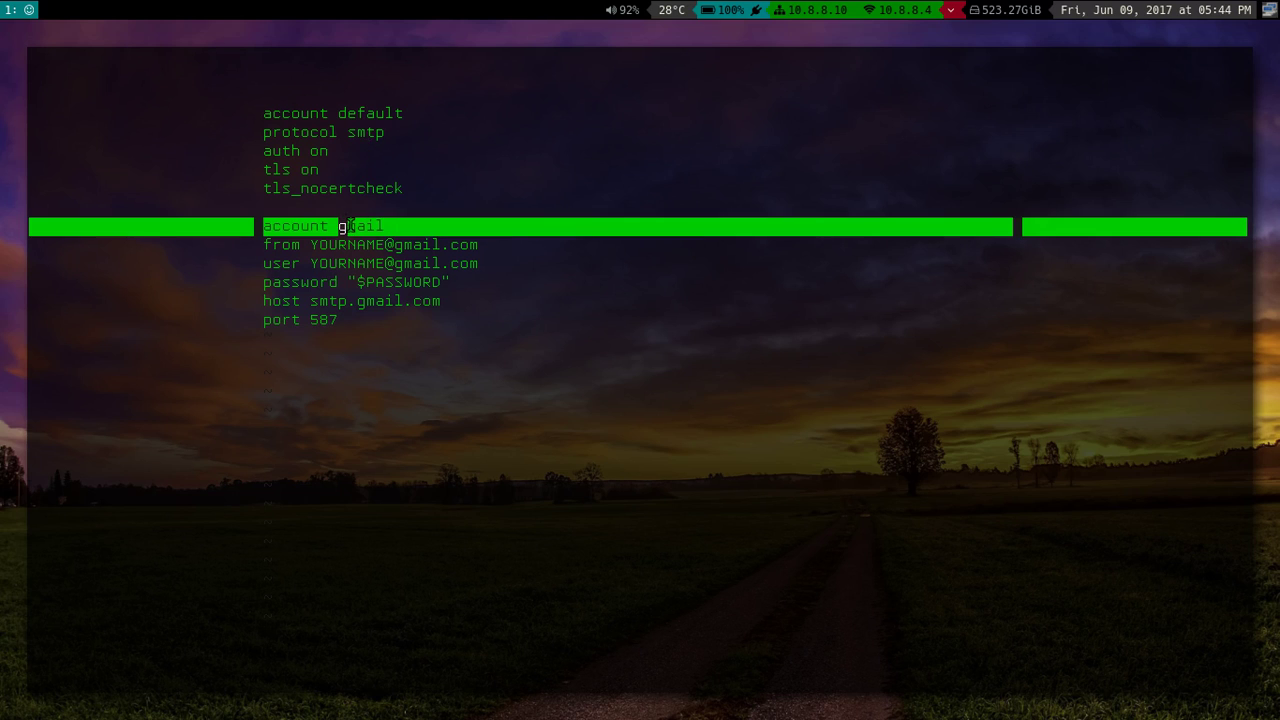
{"action": "left_click", "coordinate": [348, 225]}
{"action": "key", "text": "j"}
{"action": "key", "text": "j"}
{"action": "key", "text": "k"}
{"action": "key", "text": "j"}
{"action": "key", "text": "k"}
{"action": "key", "text": "k"}
{"action": "key", "text": "j"}
{"action": "key", "text": "j"}
{"action": "key", "text": "j"}
Mark the smtp.gmail.com host and port 587 lines, then browse the user and password lines.
{"action": "key", "text": "j"}
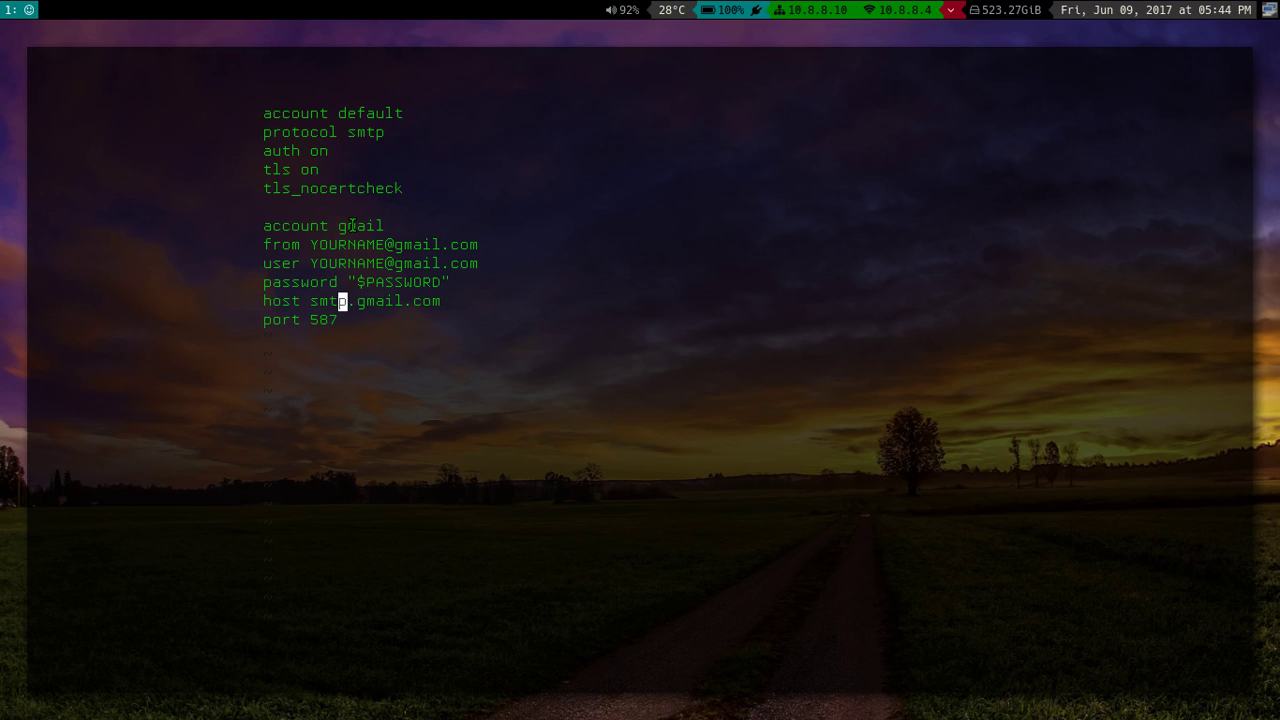
{"action": "key", "text": "shift+v"}
{"action": "key", "text": "j"}
{"action": "key", "text": "Escape"}
{"action": "key", "text": "k"}
{"action": "key", "text": "k"}
{"action": "key", "text": "k"}
{"action": "key", "text": "j"}
{"action": "key", "text": "k"}
{"action": "key", "text": "k"}
{"action": "key", "text": "j"}
{"action": "key", "text": "j"}
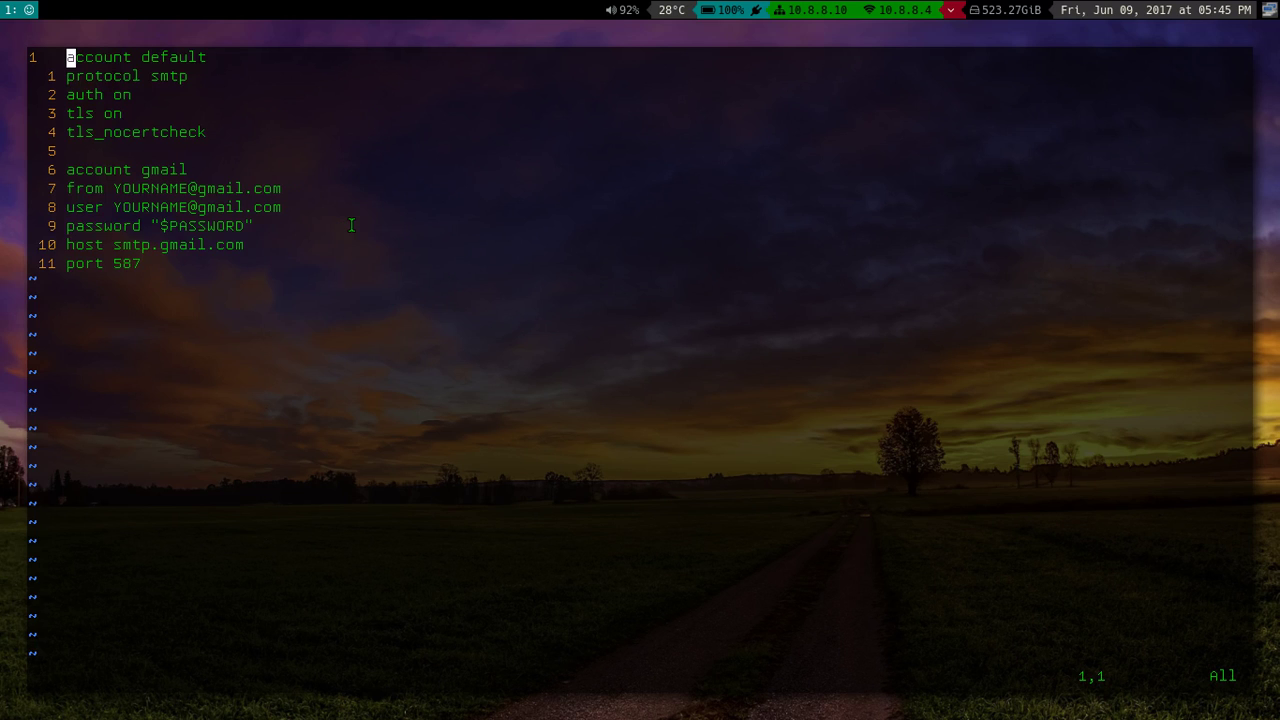
Quit Vim, browse ranger into .config/mutt, and open gmailrc in the editor.
{"action": "type", "text": ":q"}
{"action": "key", "text": "Return"}
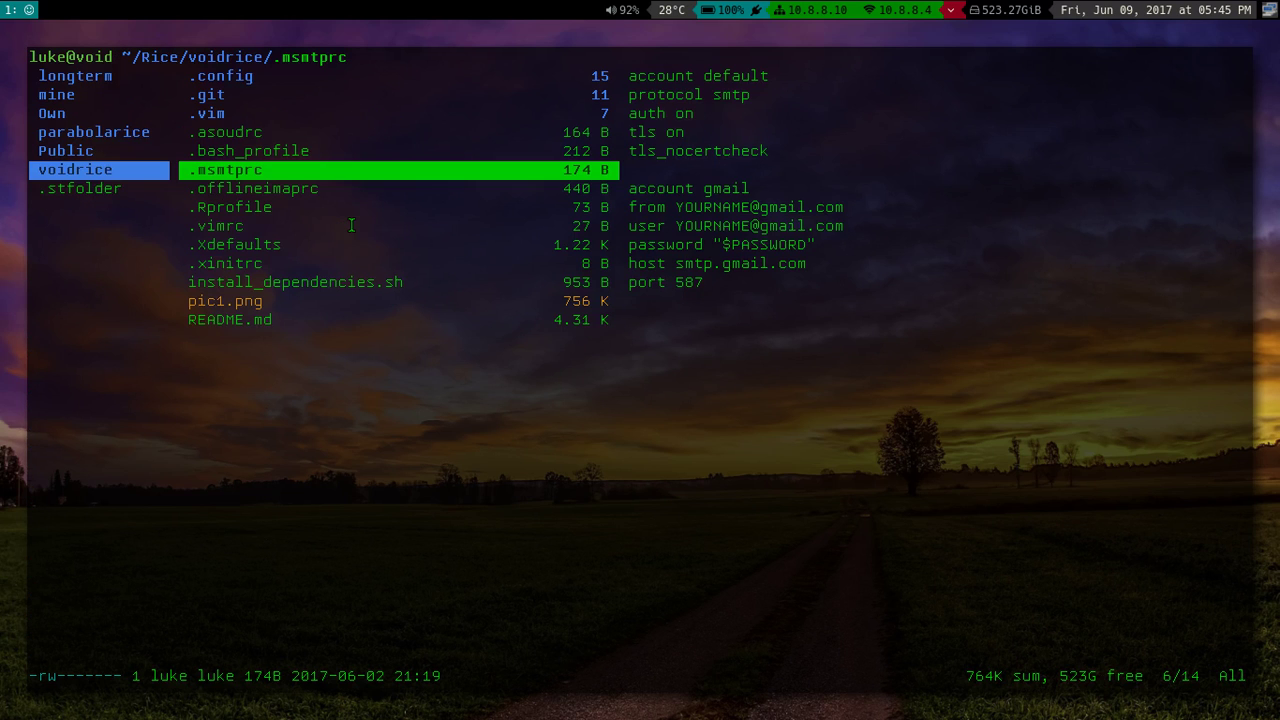
{"action": "key", "text": "k"}
{"action": "key", "text": "k"}
{"action": "key", "text": "k"}
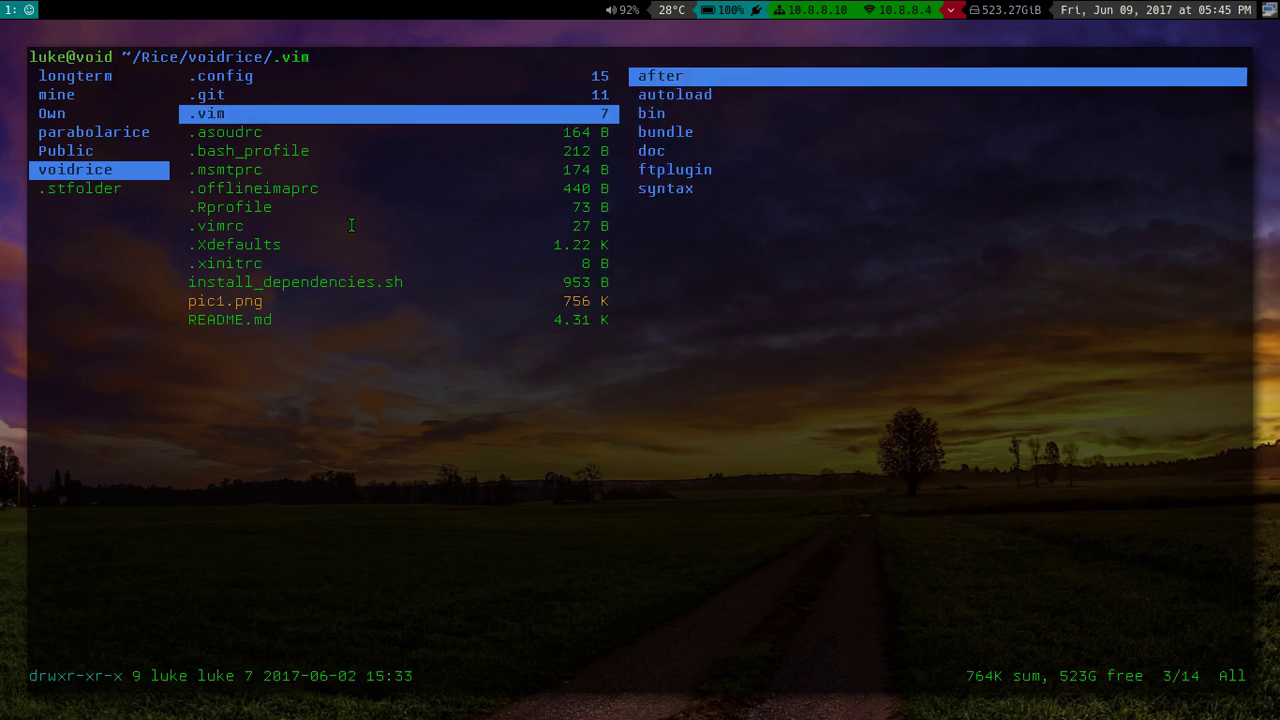
{"action": "key", "text": "k"}
{"action": "key", "text": "k"}
{"action": "key", "text": "l"}
{"action": "key", "text": "j"}
{"action": "key", "text": "j"}
{"action": "key", "text": "j"}
{"action": "key", "text": "k"}
{"action": "key", "text": "k"}
{"action": "key", "text": "j"}
{"action": "key", "text": "j"}
{"action": "key", "text": "j"}
{"action": "key", "text": "j"}
{"action": "key", "text": "j"}
{"action": "key", "text": "j"}
{"action": "key", "text": "l"}
{"action": "key", "text": "j"}
{"action": "key", "text": "j"}
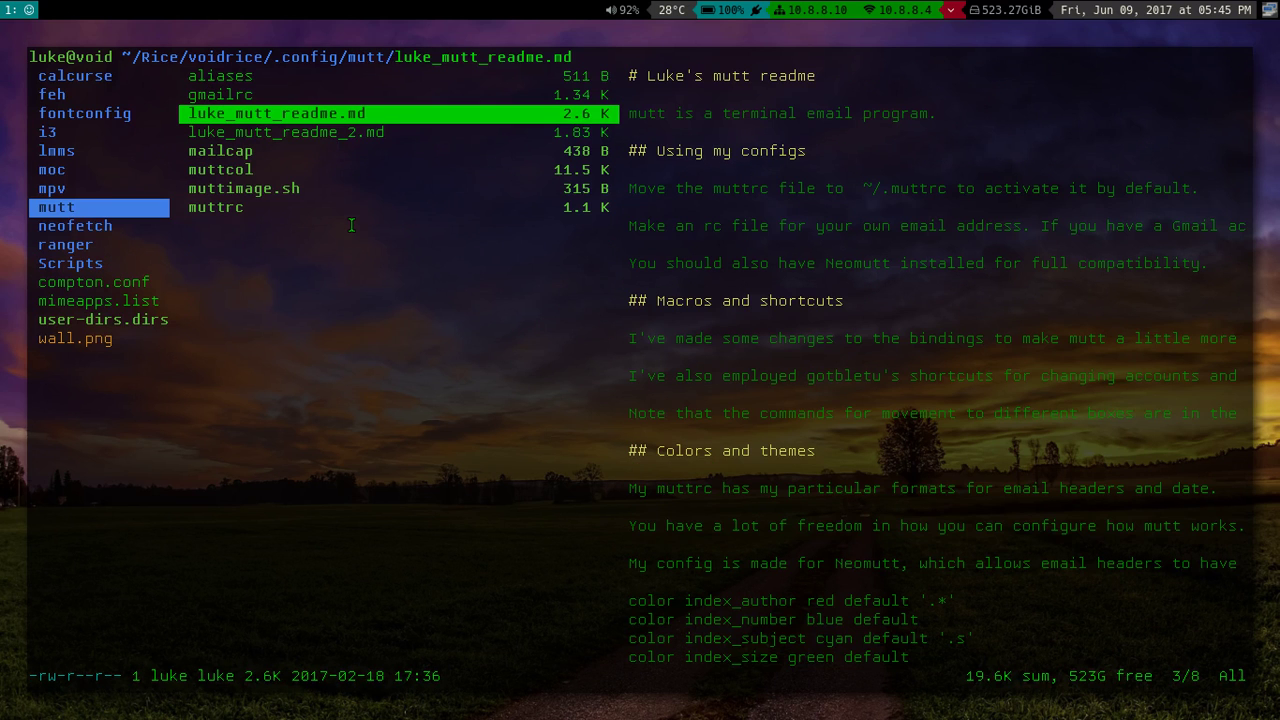
{"action": "key", "text": "k"}
{"action": "key", "text": "l"}
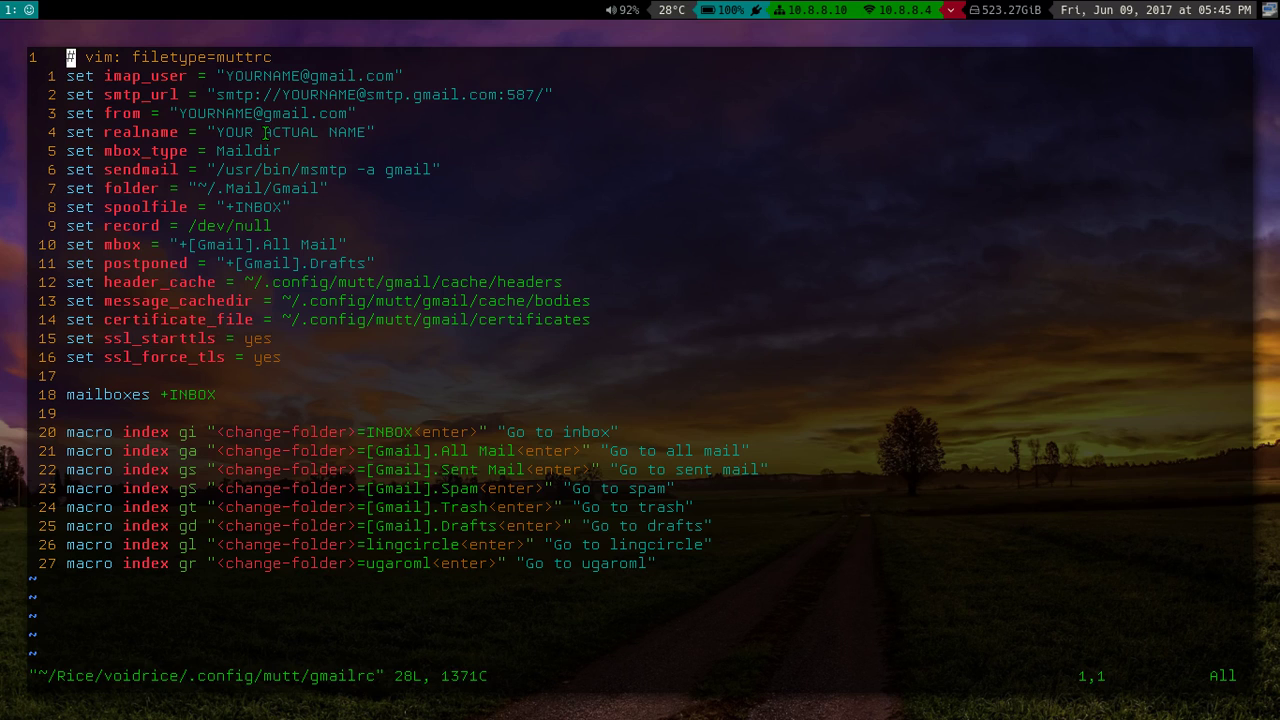
Highlight gmailrc's mbox_type, folder and sendmail lines, check smtp_url and from, then quit Vim.
{"action": "key", "text": "j"}
{"action": "key", "text": "j"}
{"action": "key", "text": "j"}
{"action": "key", "text": "j"}
{"action": "key", "text": "j"}
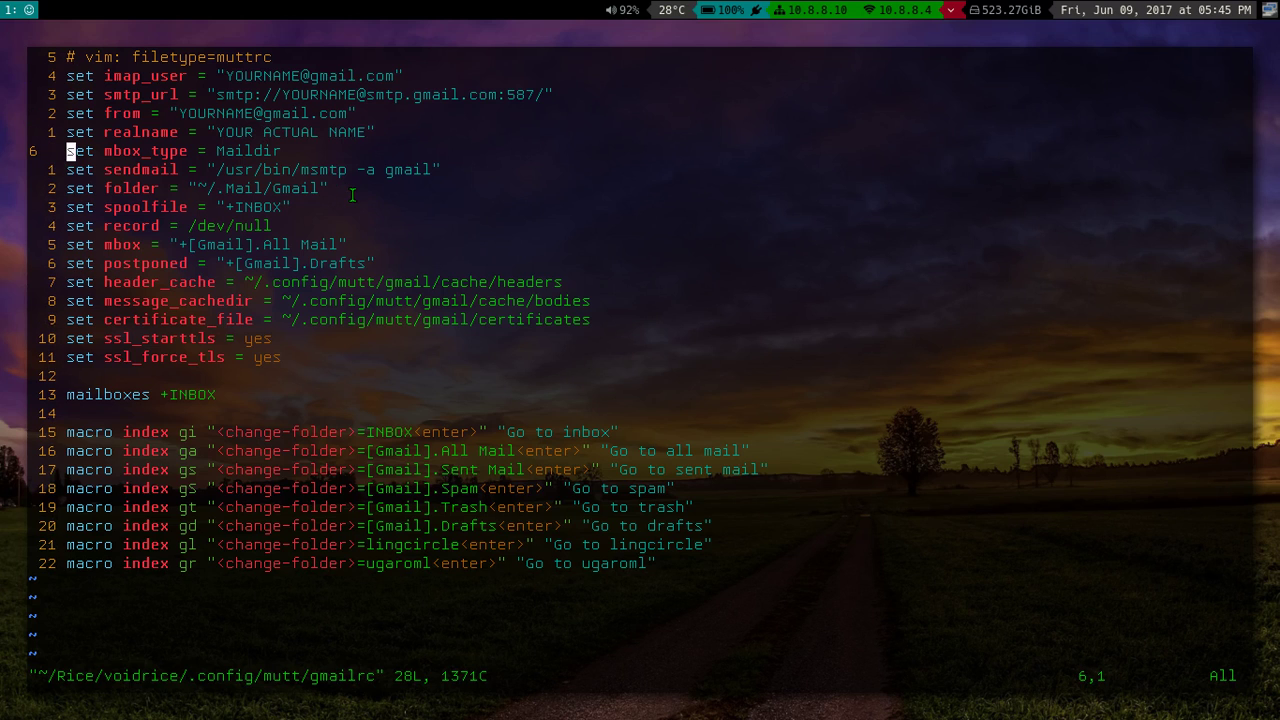
{"action": "key", "text": "shift+v"}
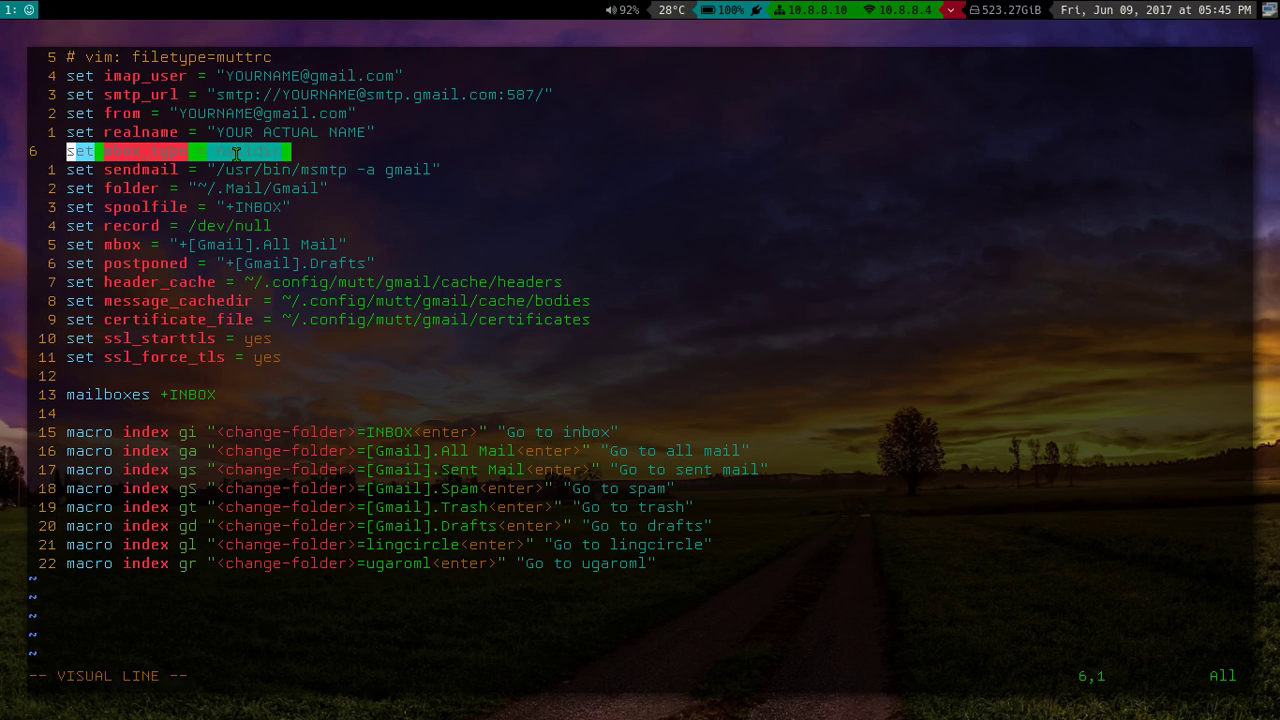
{"action": "key", "text": "Escape"}
{"action": "key", "text": "j"}
{"action": "key", "text": "j"}
{"action": "key", "text": "shift+v"}
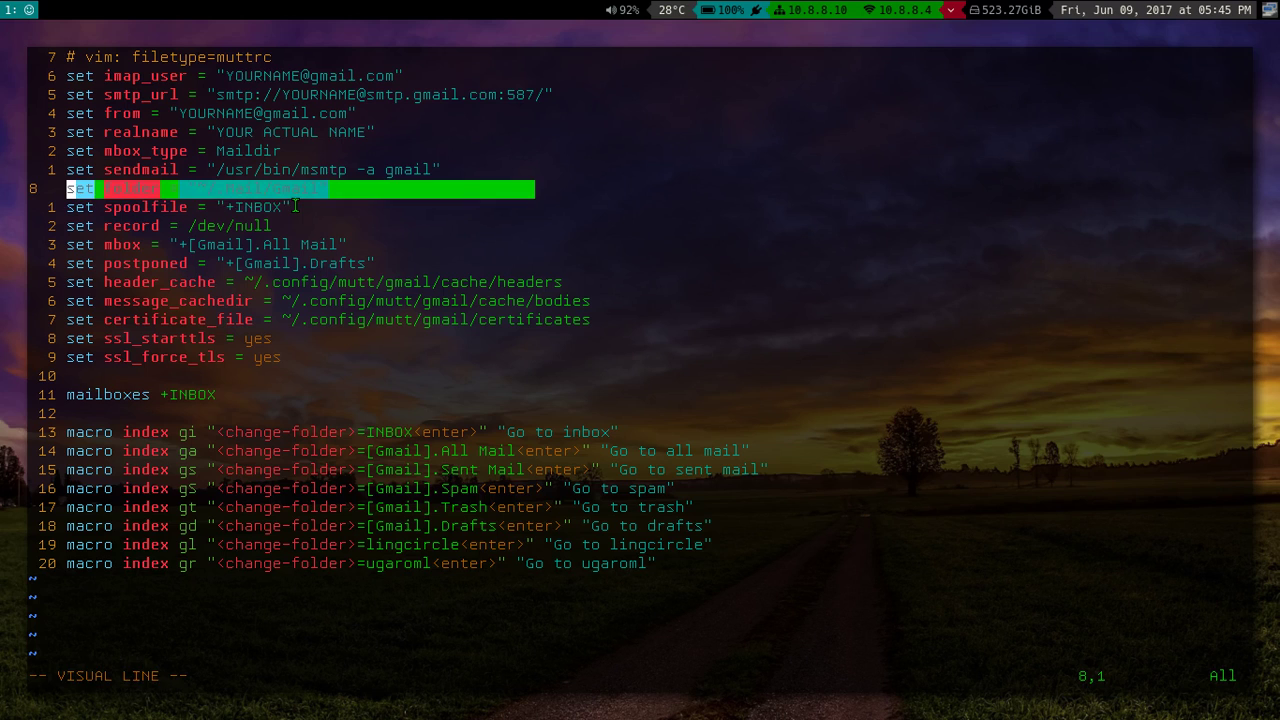
{"action": "key", "text": "Escape"}
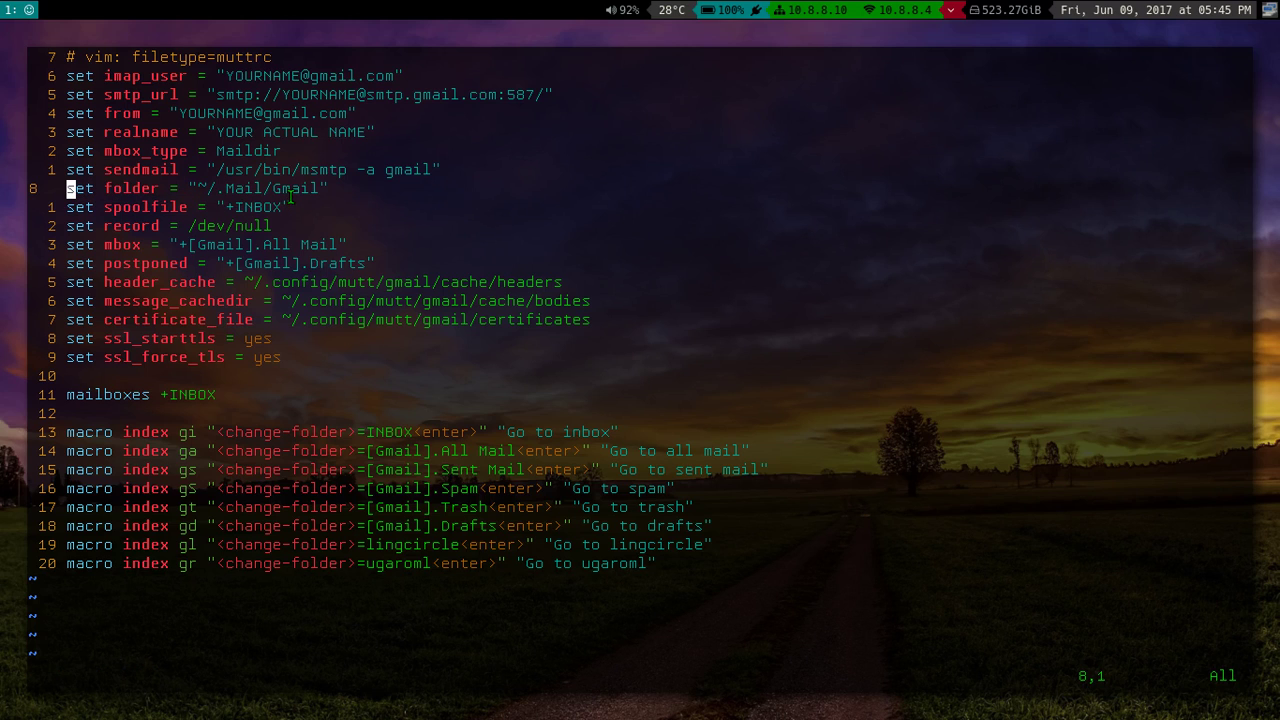
{"action": "key", "text": "k"}
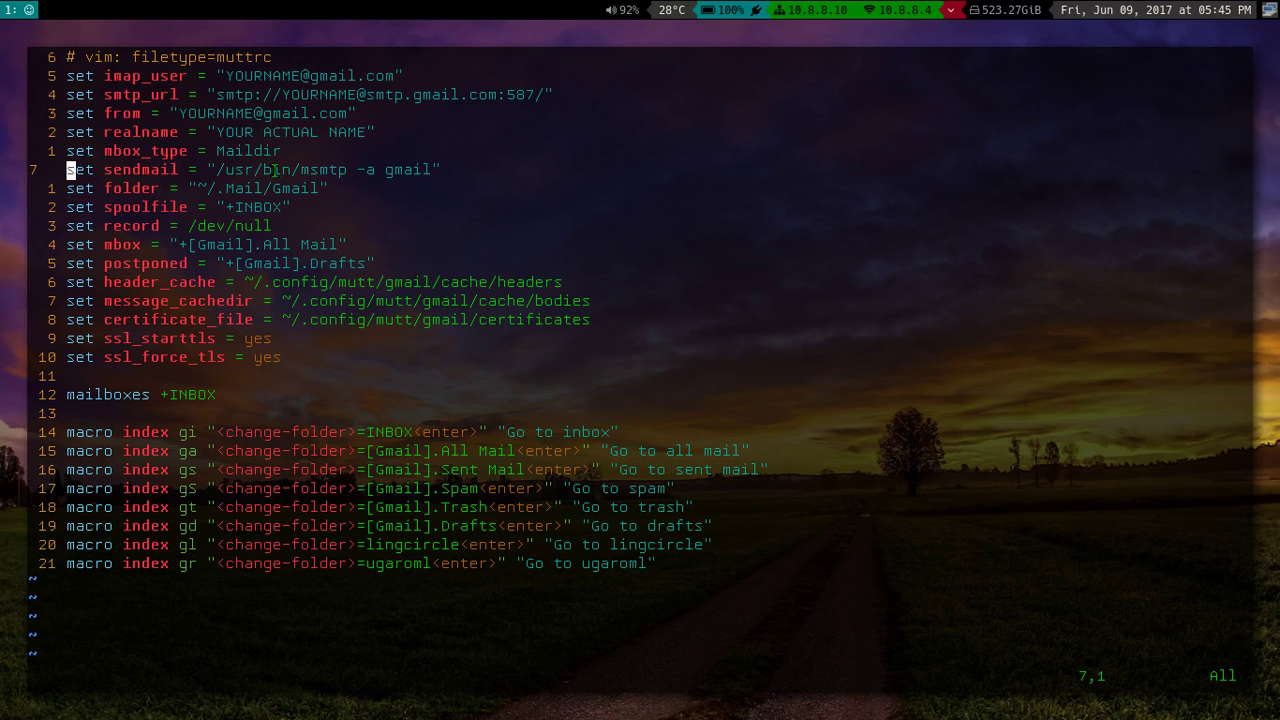
{"action": "key", "text": "shift+v"}
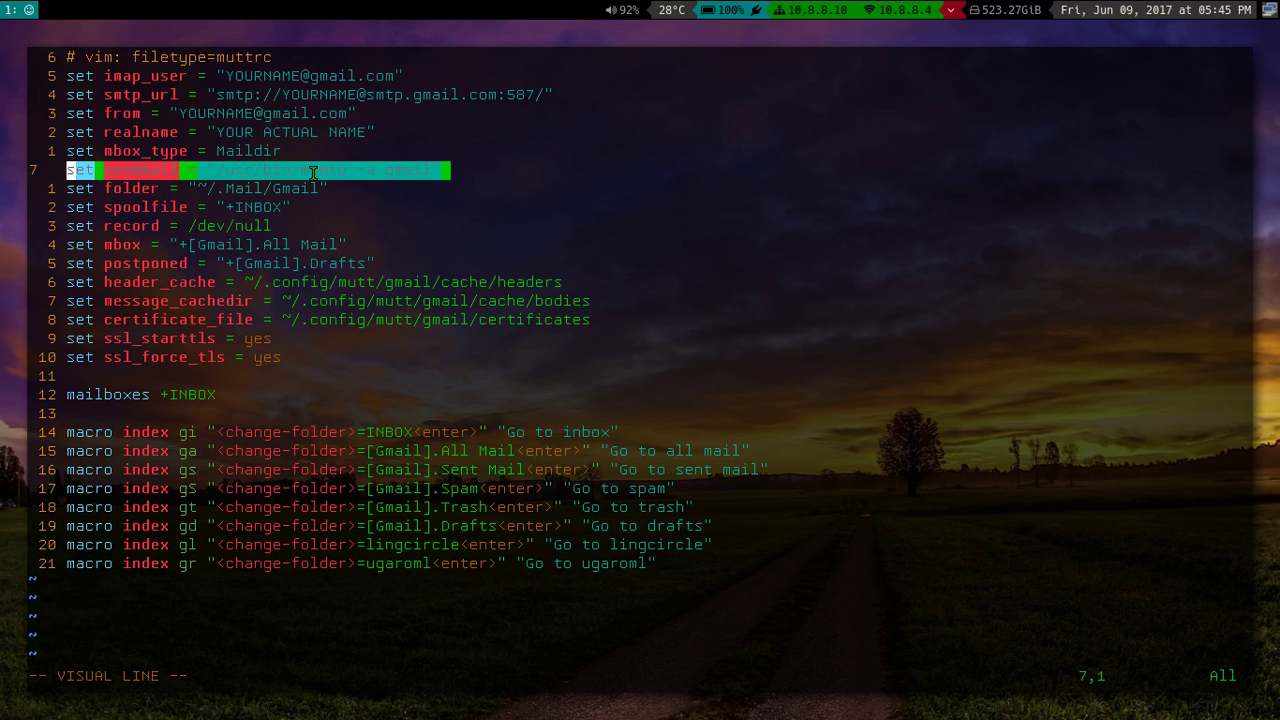
{"action": "key", "text": "Escape"}
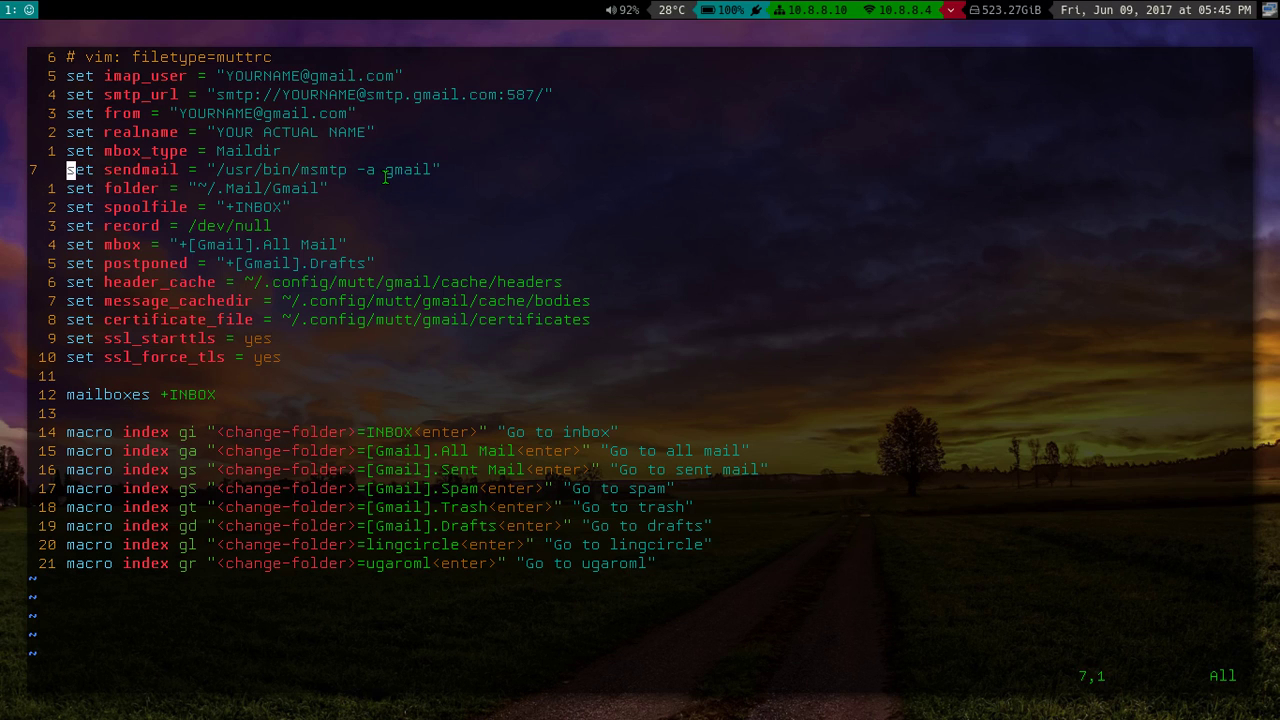
{"action": "key", "text": "k"}
{"action": "key", "text": "k"}
{"action": "key", "text": "k"}
{"action": "key", "text": "k"}
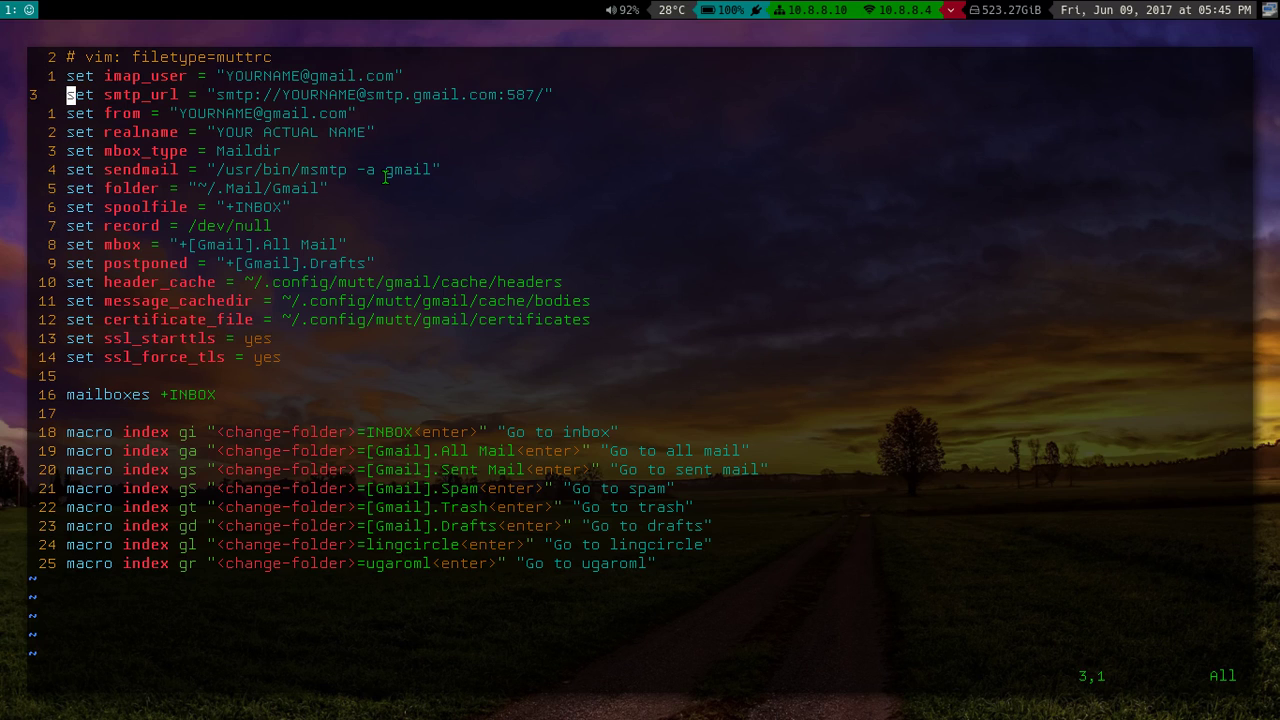
{"action": "key", "text": "j"}
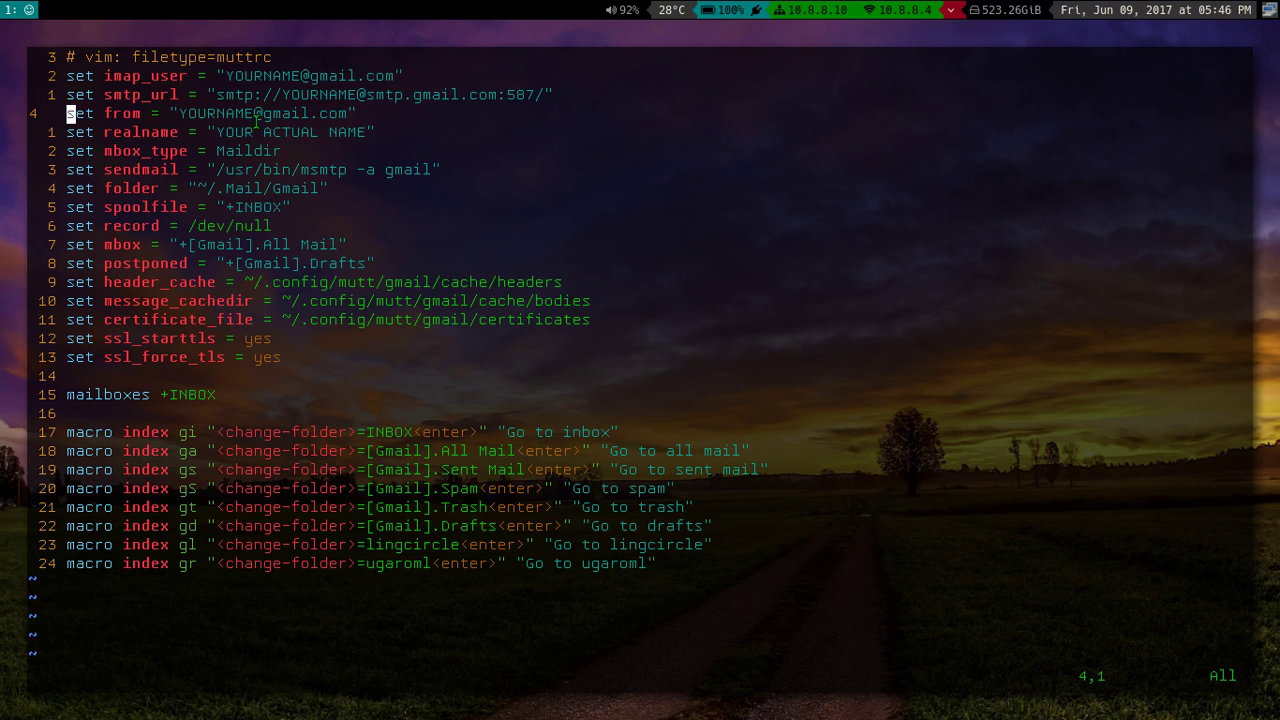
{"action": "key", "text": "shift+z"}
{"action": "key", "text": "shift+z"}
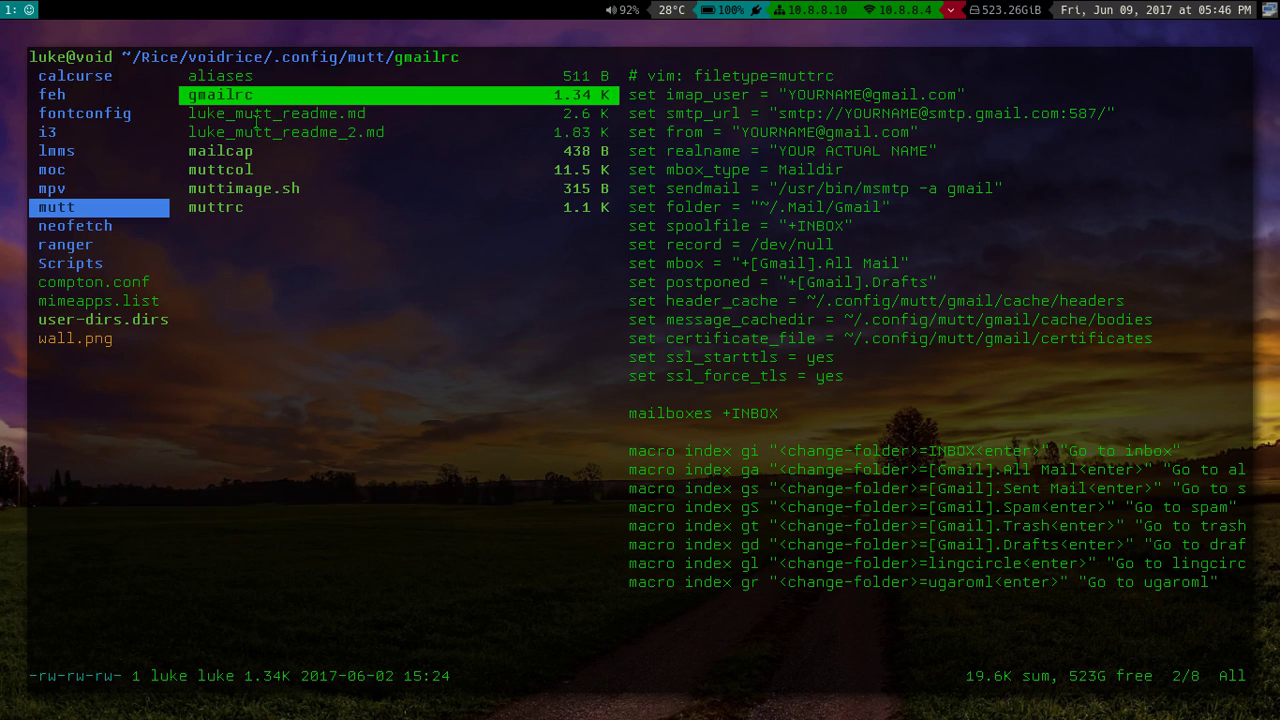
Quit ranger, run offlineimap in a new terminal, and abort it with Ctrl+C.
{"action": "key", "text": "q"}
{"action": "key", "text": "super+Return"}
{"action": "type", "text": "offlineoi"}
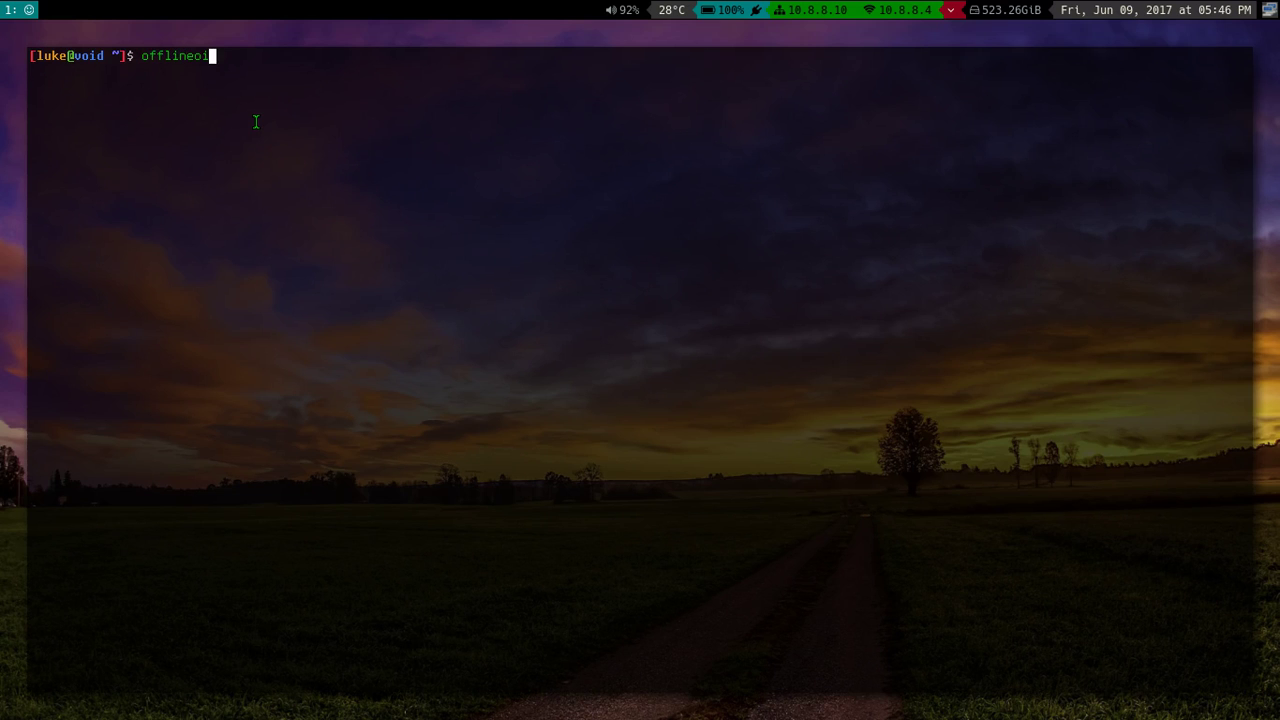
{"action": "key", "text": "BackSpace"}
{"action": "key", "text": "BackSpace"}
{"action": "type", "text": "imap"}
{"action": "key", "text": "Return"}
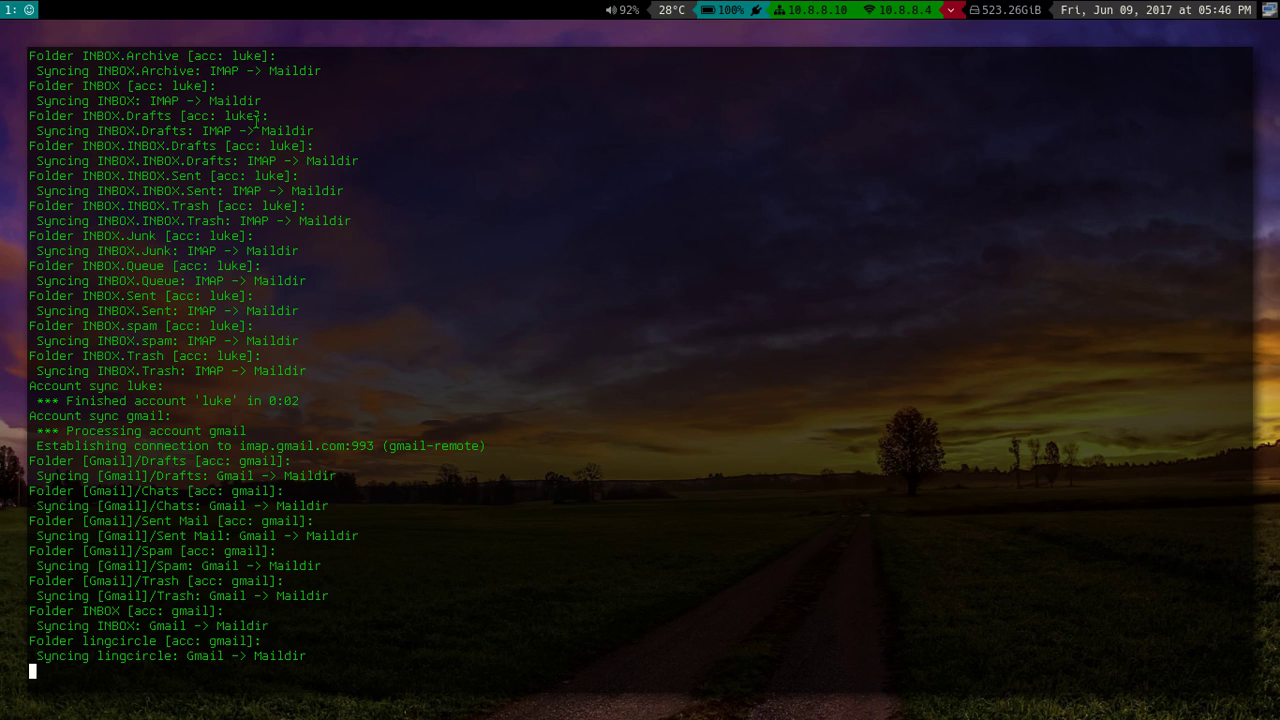
{"action": "key", "text": "ctrl+c"}
{"action": "key", "text": "ctrl+c"}
{"action": "key", "text": "ctrl+c"}
{"action": "key", "text": "ctrl+c"}
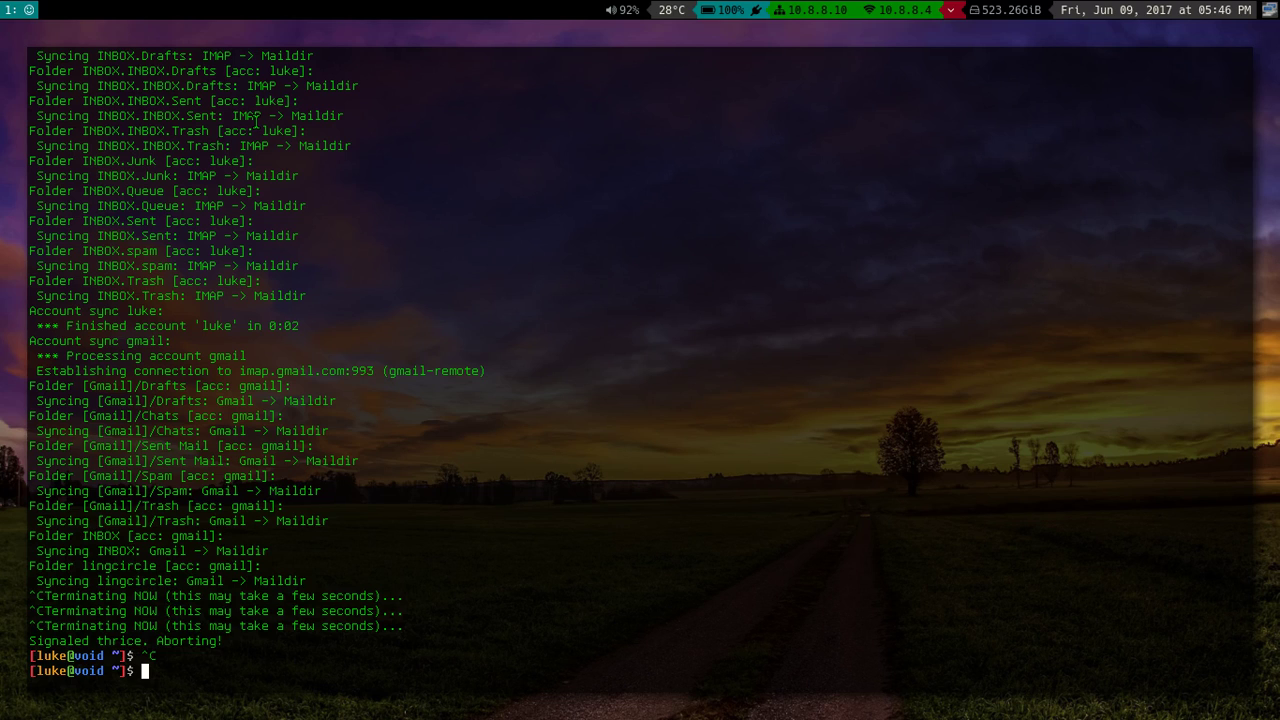
Close the full-screen terminal and show the dropdown tmux window running offlineimap.
{"action": "key", "text": "ctrl+d"}
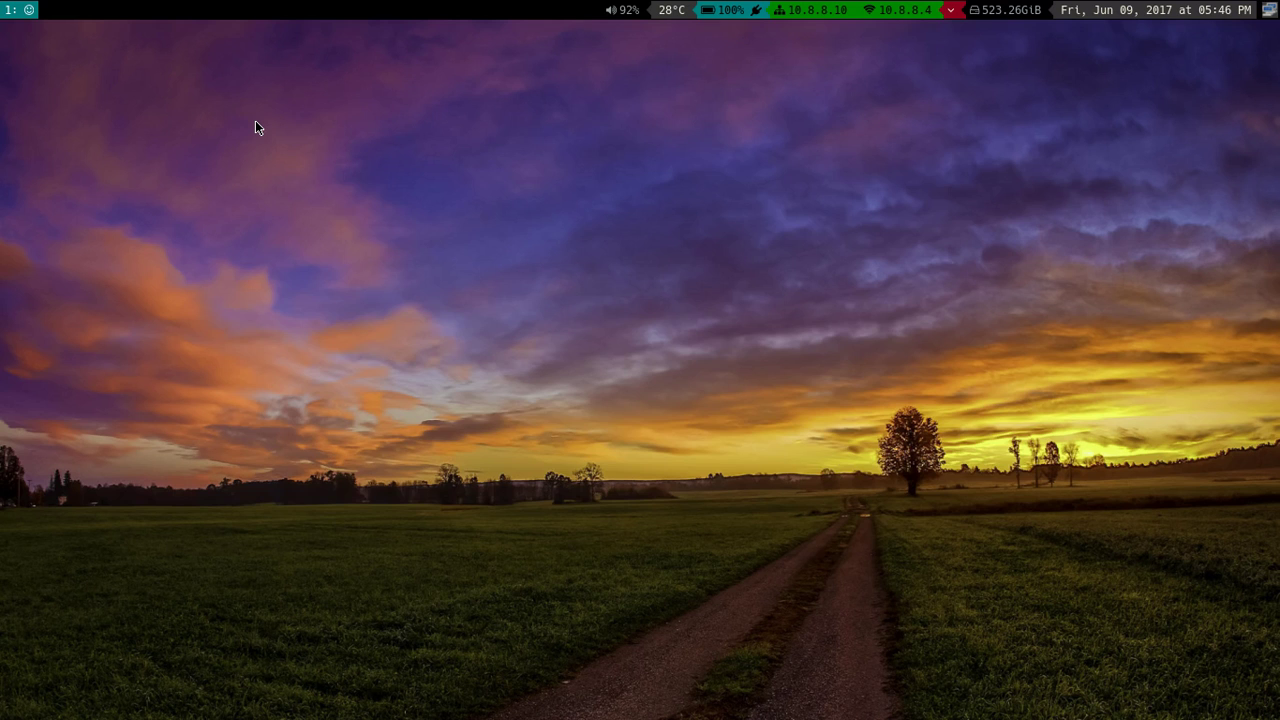
{"action": "key", "text": "super+u"}
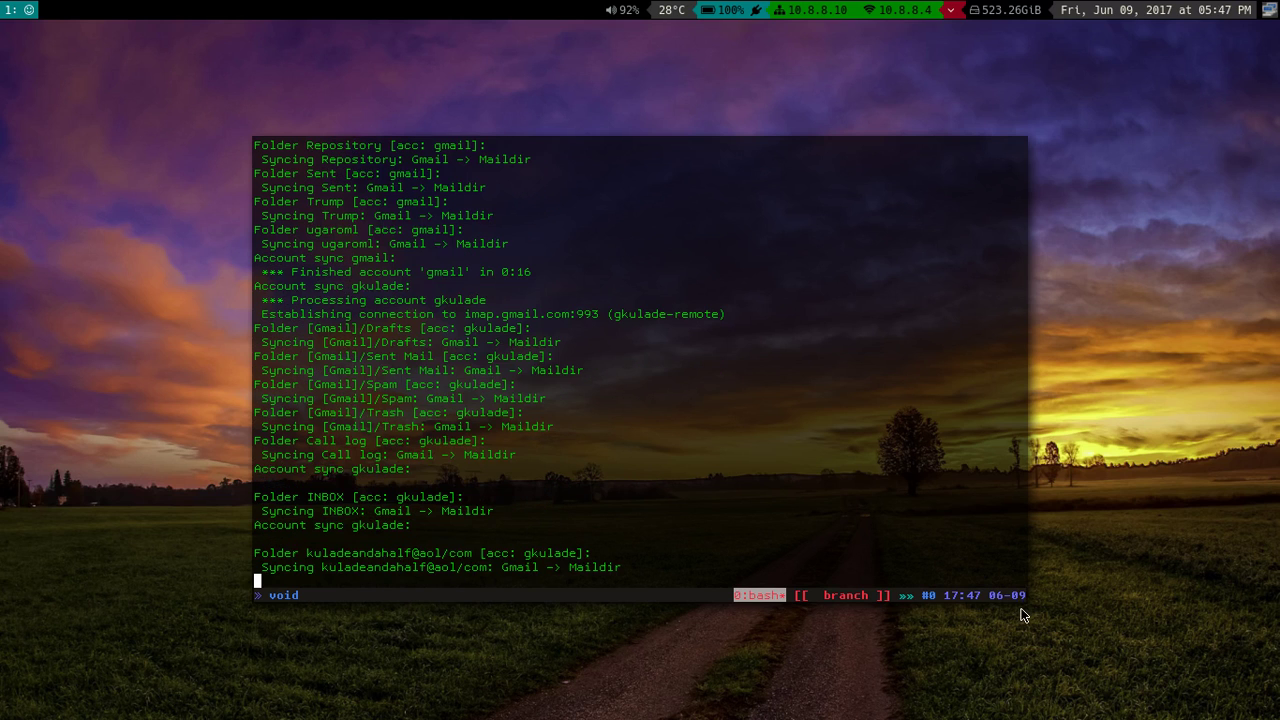
Hide the sync terminal and reopen NeoMutt on the 187-message INBOX, returning to message 1.
{"action": "key", "text": "super+u"}
{"action": "key", "text": "super+e"}
{"action": "key", "text": "j"}
{"action": "key", "text": "j"}
{"action": "key", "text": "k"}
{"action": "key", "text": "k"}
{"action": "key", "text": "k"}
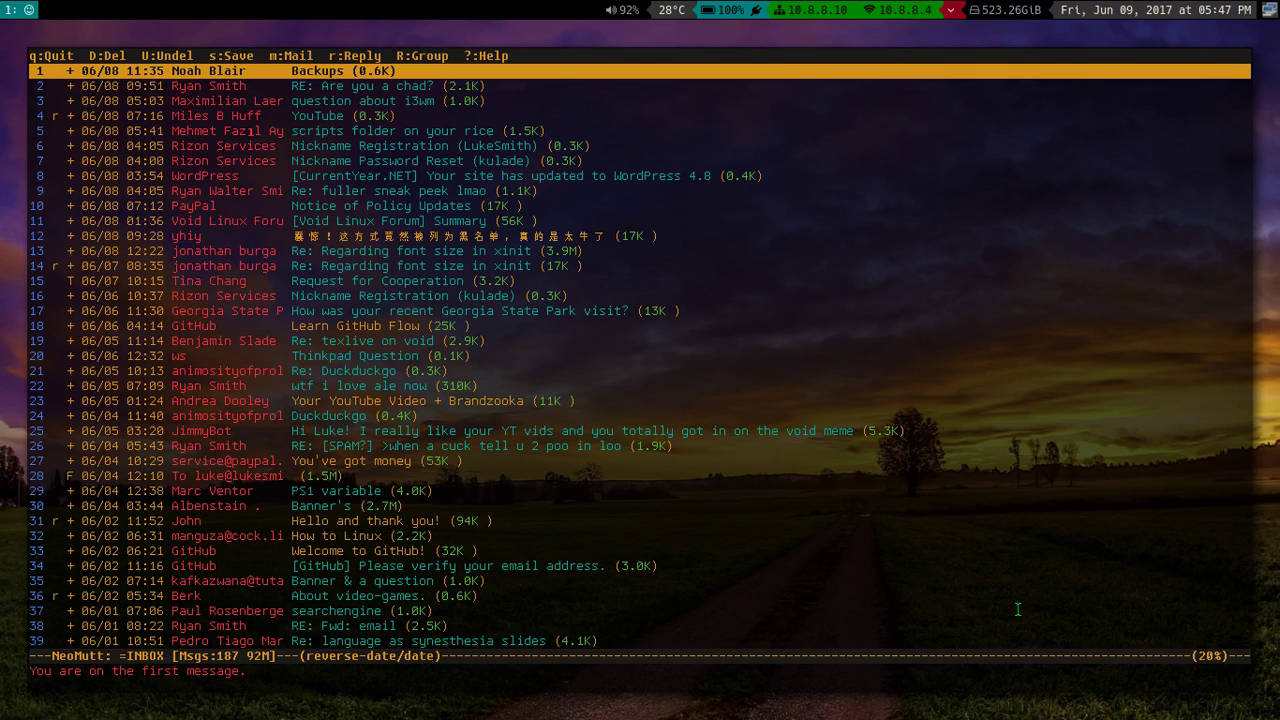